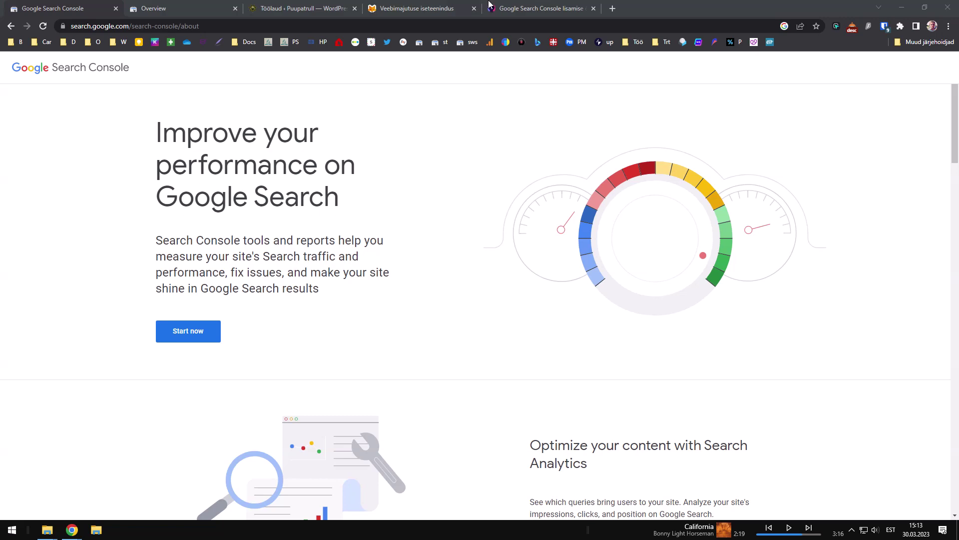
Read through the Strateeg guide on adding a site to Google Search Console, including the domain-based and URL-based methods.
{"action": "left_click", "coordinate": [530, 8]}
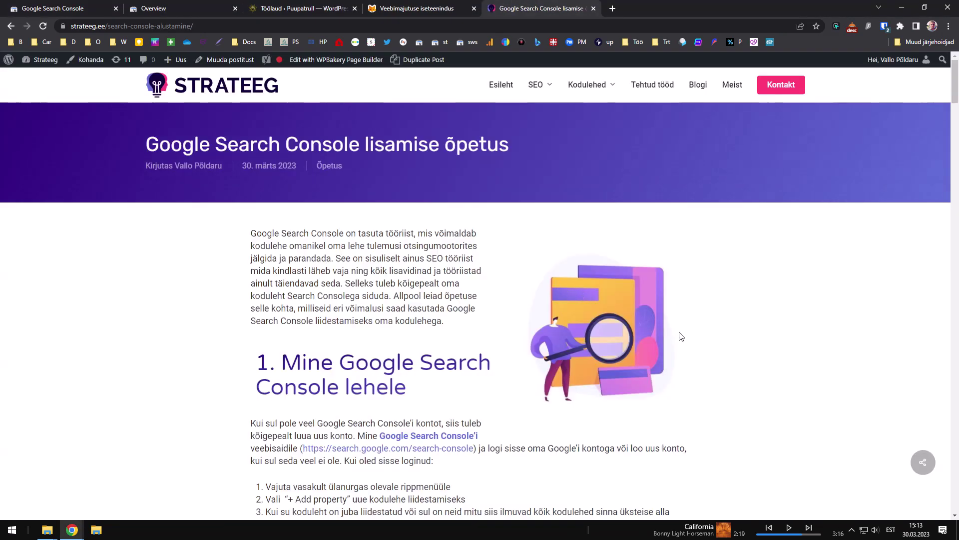
{"action": "scroll", "coordinate": [731, 329], "scroll_direction": "down", "scroll_amount": 5}
{"action": "scroll", "coordinate": [347, 396], "scroll_direction": "down", "scroll_amount": 3}
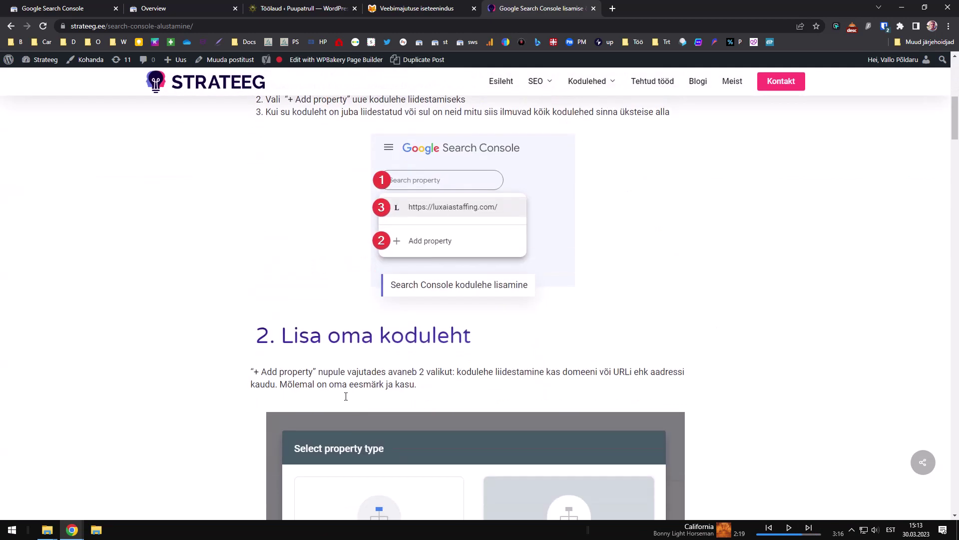
{"action": "scroll", "coordinate": [425, 354], "scroll_direction": "down", "scroll_amount": 8}
{"action": "scroll", "coordinate": [406, 349], "scroll_direction": "down", "scroll_amount": 15}
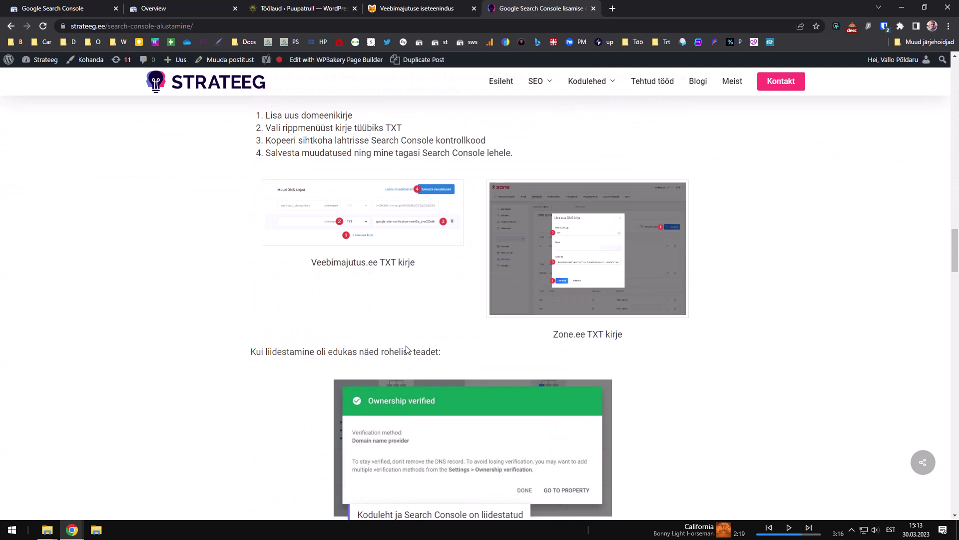
{"action": "scroll", "coordinate": [406, 349], "scroll_direction": "down", "scroll_amount": 7}
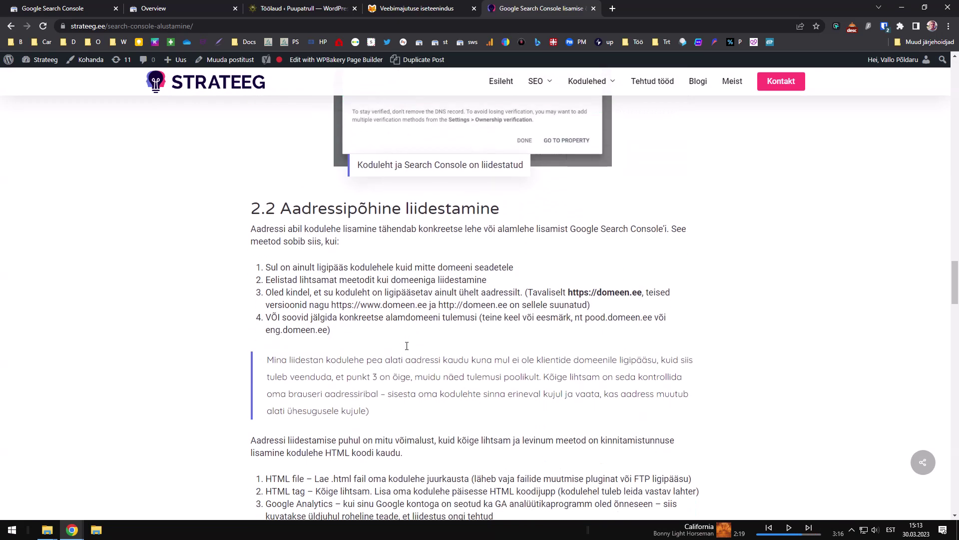
{"action": "left_click_drag", "start_coordinate": [568, 292], "coordinate": [639, 293]}
{"action": "left_click", "coordinate": [638, 292]}
{"action": "left_click_drag", "start_coordinate": [371, 304], "coordinate": [467, 304]}
{"action": "left_click", "coordinate": [466, 304]}
{"action": "scroll", "coordinate": [603, 316], "scroll_direction": "up", "scroll_amount": 15}
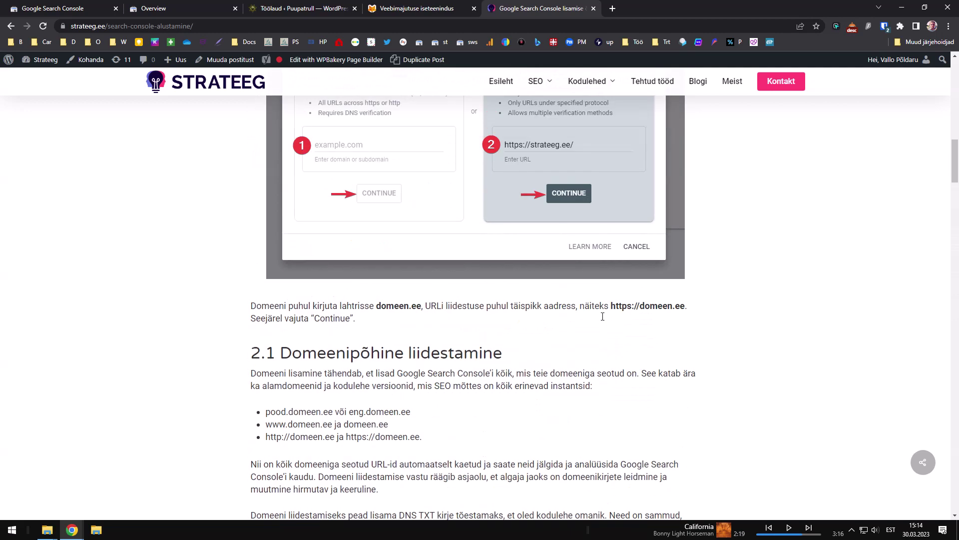
{"action": "scroll", "coordinate": [603, 316], "scroll_direction": "up", "scroll_amount": 10}
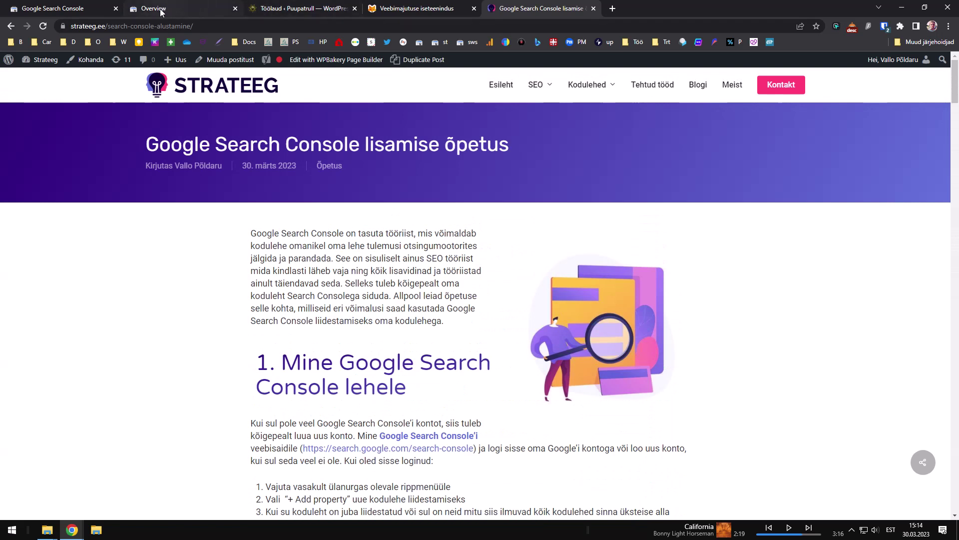
Switch to the Google Search Console overview and start adding a new property.
{"action": "left_click", "coordinate": [155, 12]}
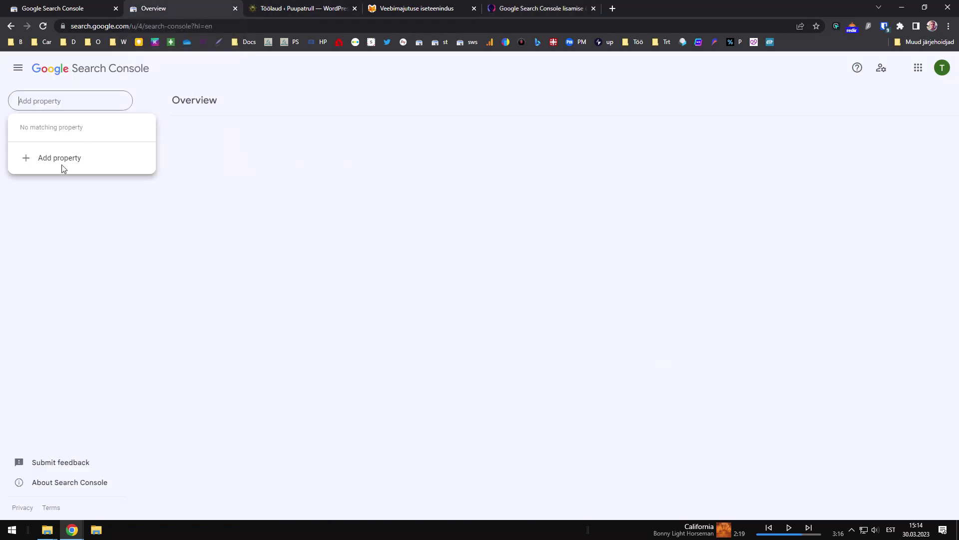
{"action": "key", "text": "alt+Left"}
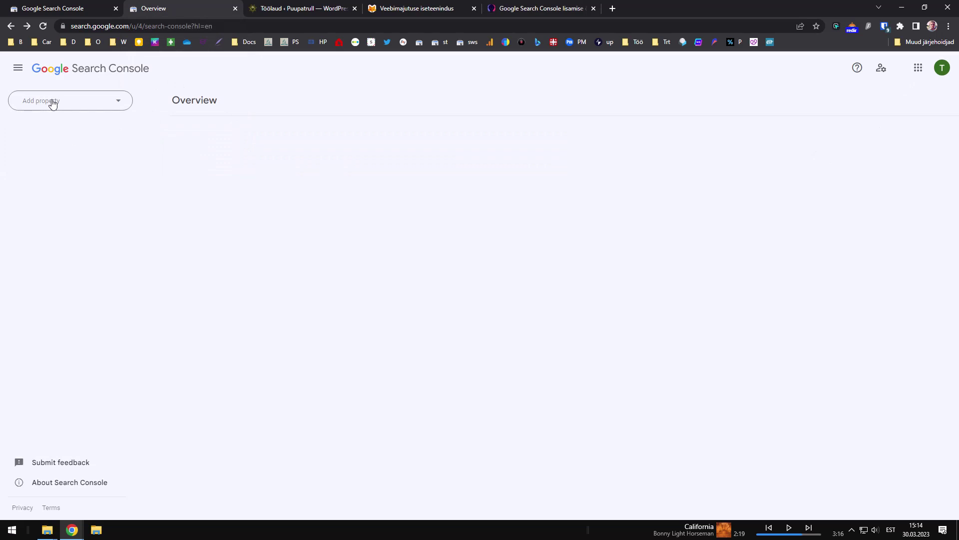
{"action": "left_click", "coordinate": [68, 107]}
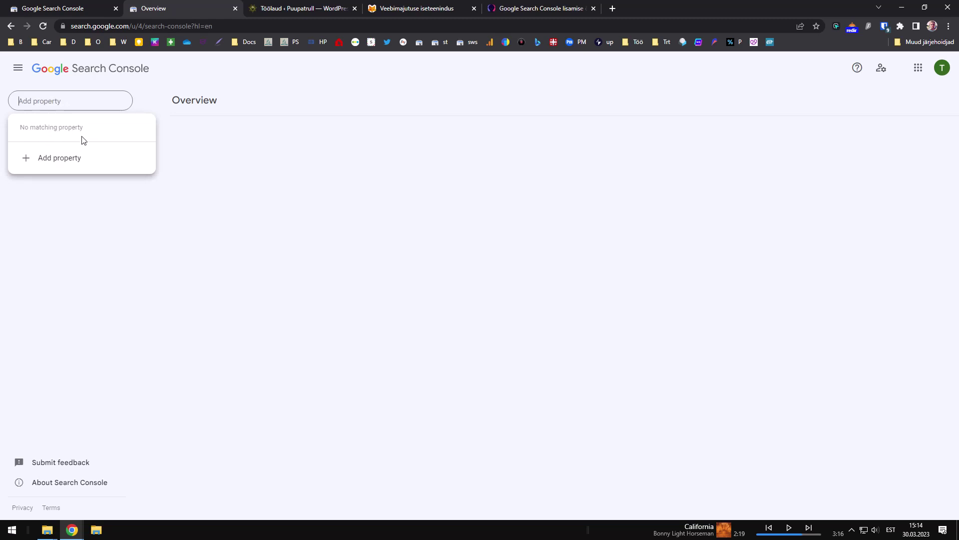
{"action": "left_click", "coordinate": [59, 158]}
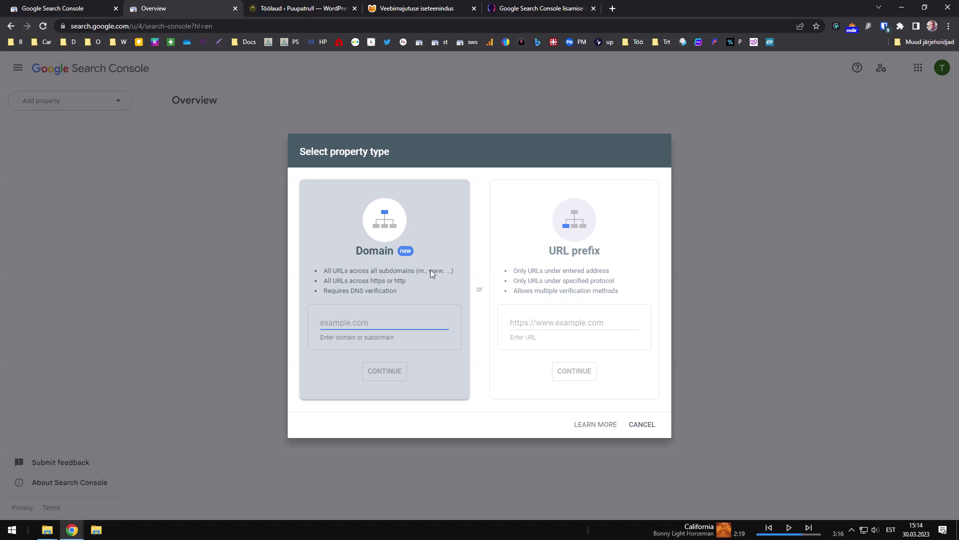
{"action": "left_click_drag", "start_coordinate": [430, 270], "coordinate": [447, 272]}
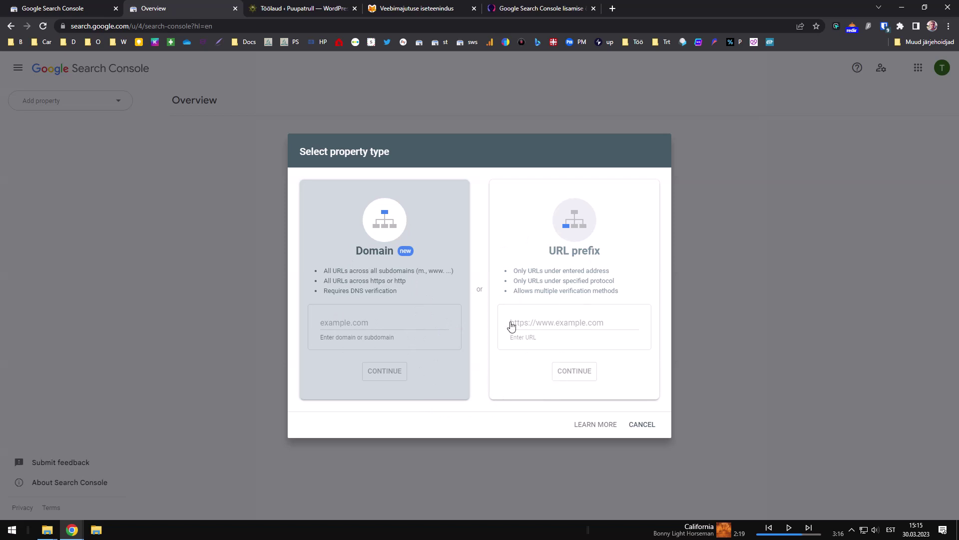
{"action": "left_click", "coordinate": [352, 321]}
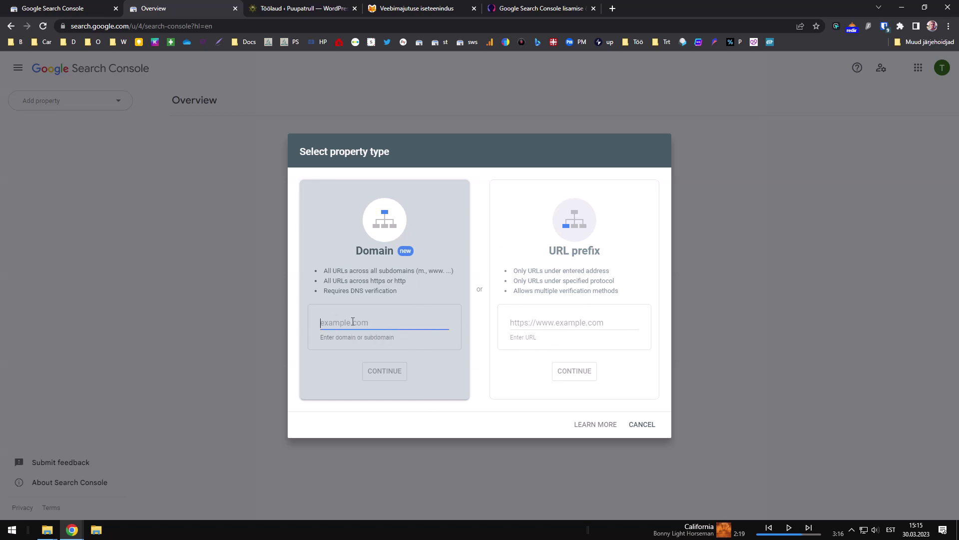
{"action": "type", "text": "stra"}
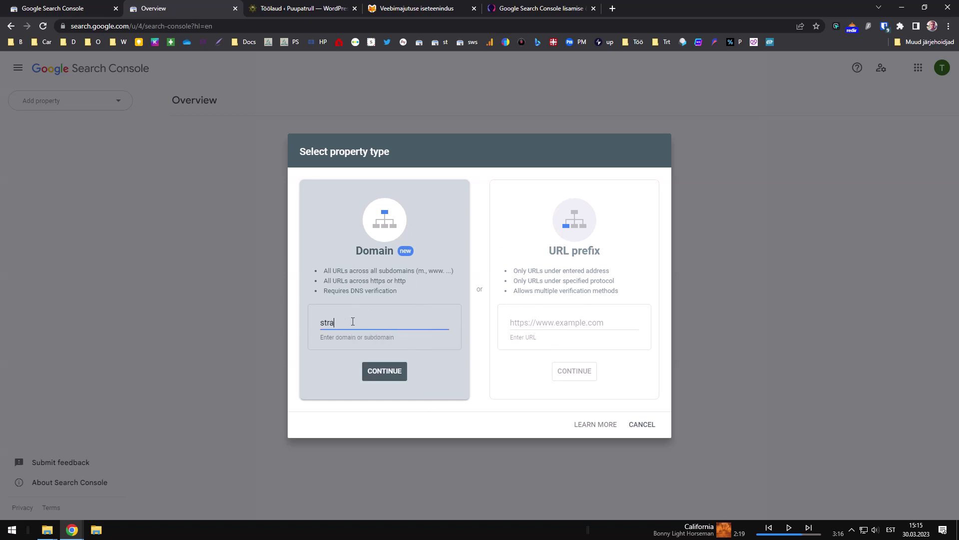
{"action": "type", "text": "teeg.ee"}
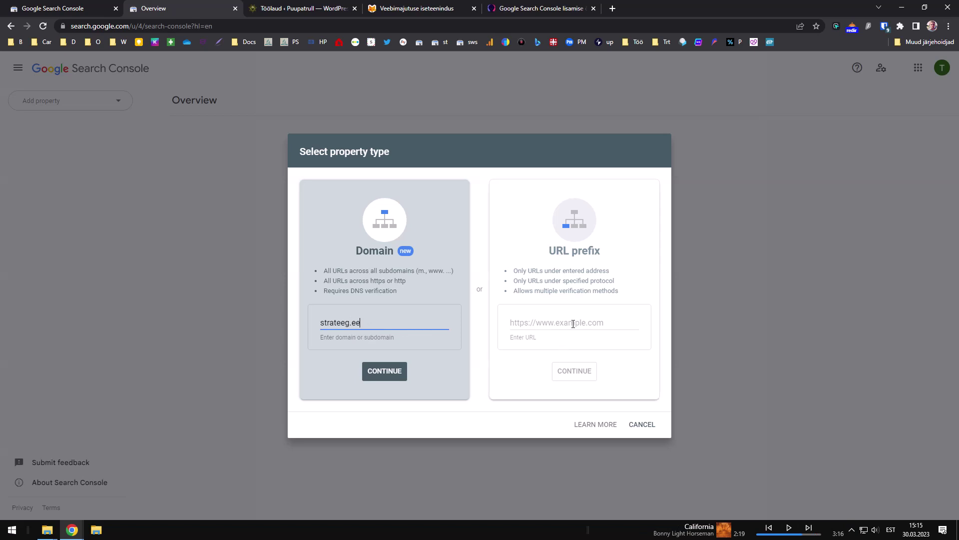
{"action": "left_click", "coordinate": [569, 320]}
{"action": "type", "text": "h"}
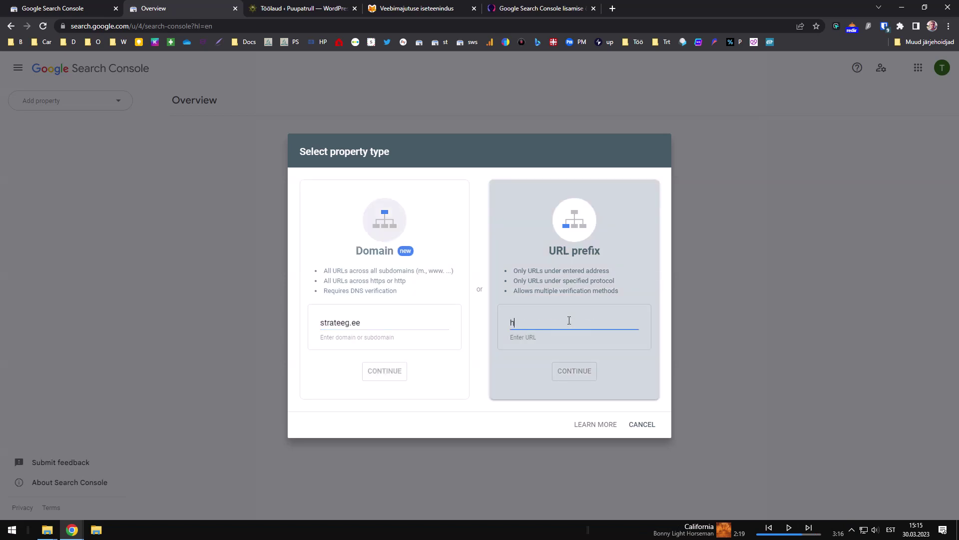
{"action": "type", "text": "ttps://strateeg.ee"}
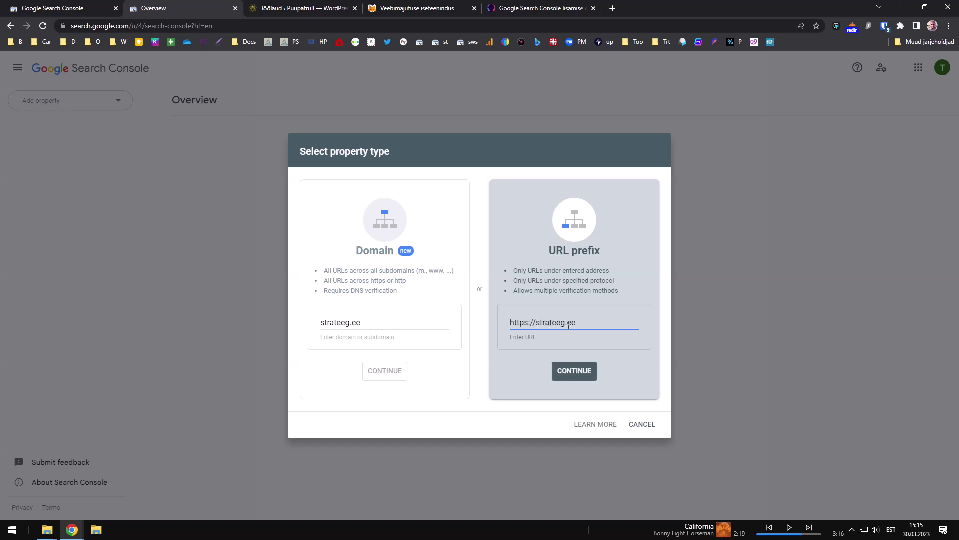
{"action": "left_click_drag", "start_coordinate": [568, 326], "coordinate": [509, 328]}
{"action": "left_click", "coordinate": [517, 324]}
{"action": "key", "text": "BackSpace"}
{"action": "left_click", "coordinate": [533, 323]}
{"action": "type", "text": "www."}
{"action": "left_click_drag", "start_coordinate": [604, 327], "coordinate": [510, 323]}
{"action": "left_click", "coordinate": [519, 319]}
{"action": "left_click_drag", "start_coordinate": [552, 324], "coordinate": [532, 324]}
{"action": "key", "text": "BackSpace"}
{"action": "left_click", "coordinate": [524, 323]}
{"action": "type", "text": "s"}
{"action": "key", "text": "ctrl+a"}
{"action": "left_click", "coordinate": [545, 323]}
{"action": "left_click_drag", "start_coordinate": [582, 332], "coordinate": [493, 321]}
{"action": "left_click", "coordinate": [547, 322]}
Switch to the Veebimajutus hosting panel and open the domain redirect settings (Domeeni suunamine) for strateeg.ee.
{"action": "left_click", "coordinate": [428, 8]}
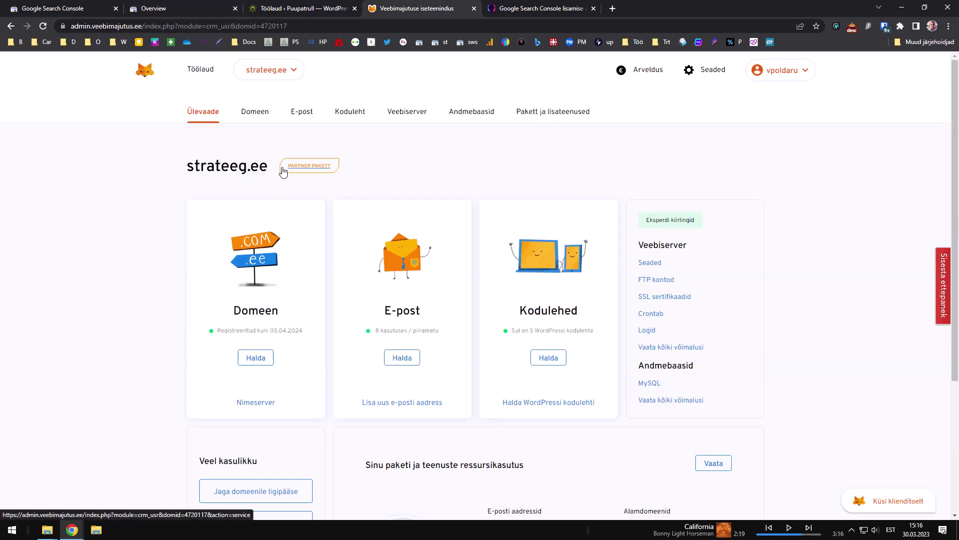
{"action": "left_click", "coordinate": [356, 112]}
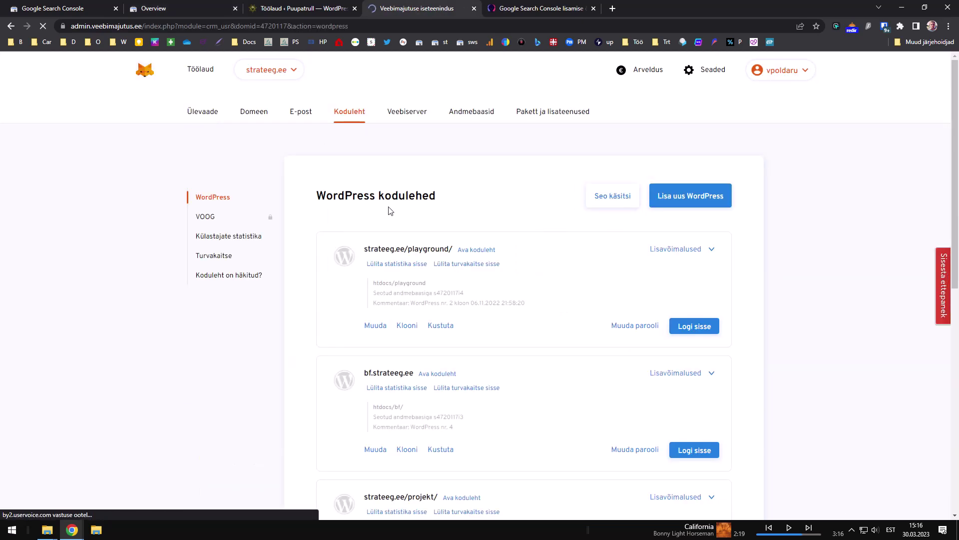
{"action": "left_click", "coordinate": [405, 124]}
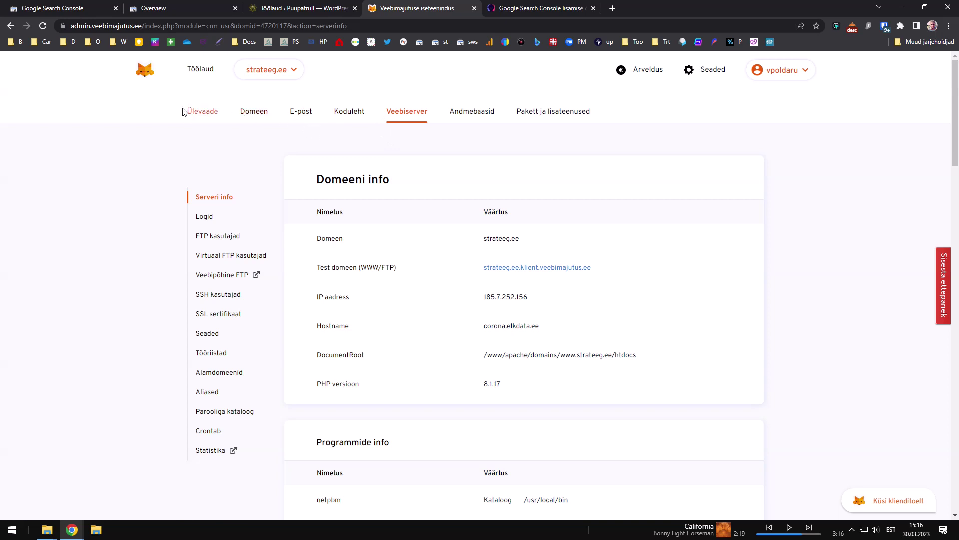
{"action": "left_click", "coordinate": [211, 116]}
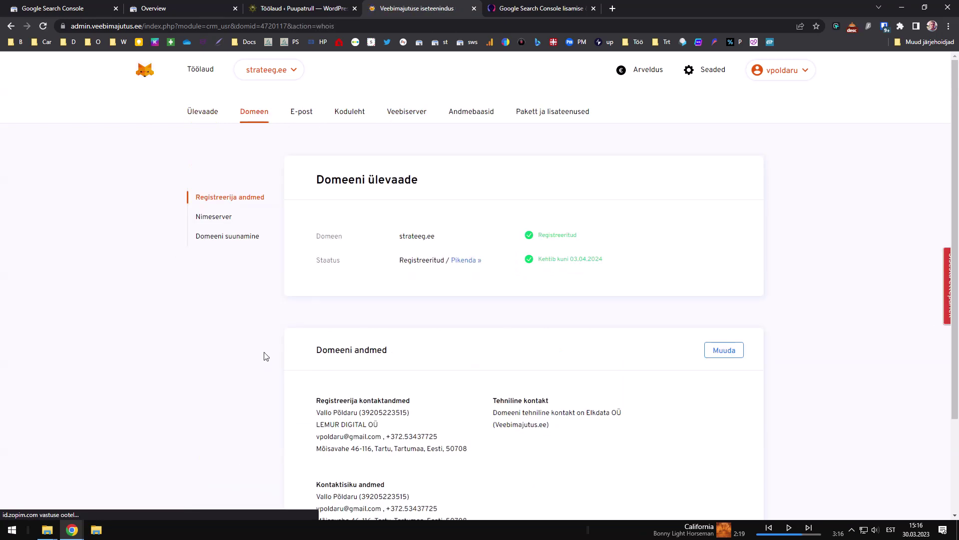
{"action": "scroll", "coordinate": [270, 285], "scroll_direction": "down", "scroll_amount": 3}
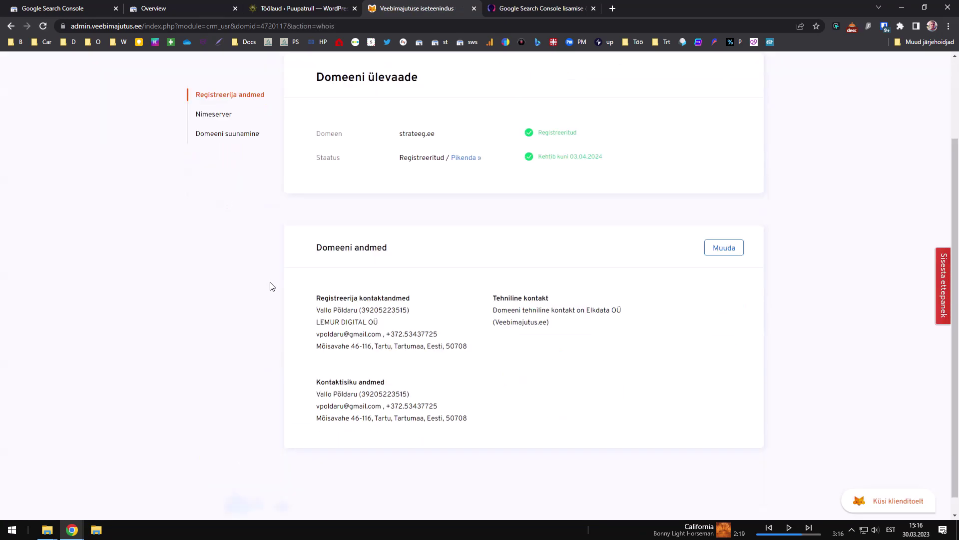
{"action": "scroll", "coordinate": [270, 282], "scroll_direction": "up", "scroll_amount": 3}
{"action": "left_click", "coordinate": [228, 238]}
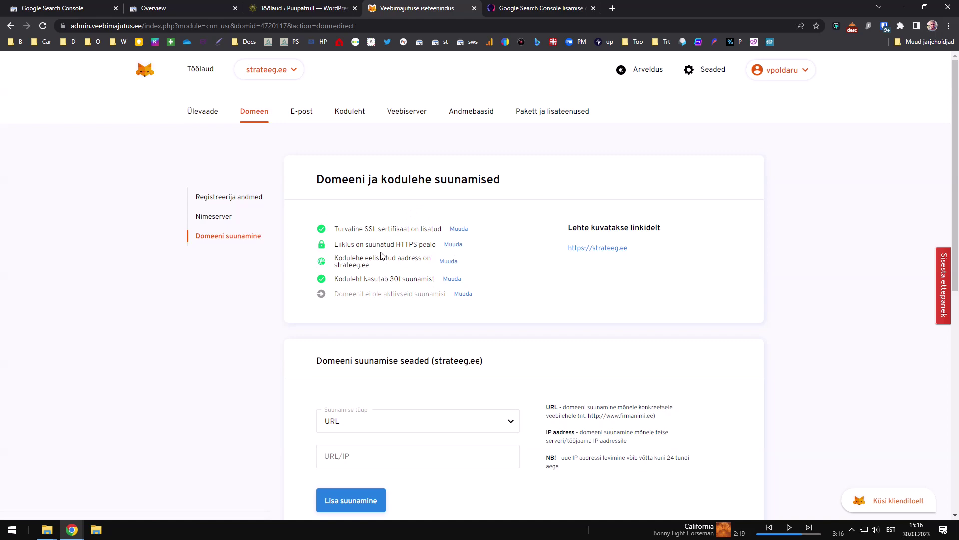
In the website redirect settings, select HTTPS as the protocol and strateeg.ee without www as the preferred website URL.
{"action": "scroll", "coordinate": [434, 298], "scroll_direction": "down", "scroll_amount": 7}
{"action": "scroll", "coordinate": [450, 300], "scroll_direction": "up", "scroll_amount": 5}
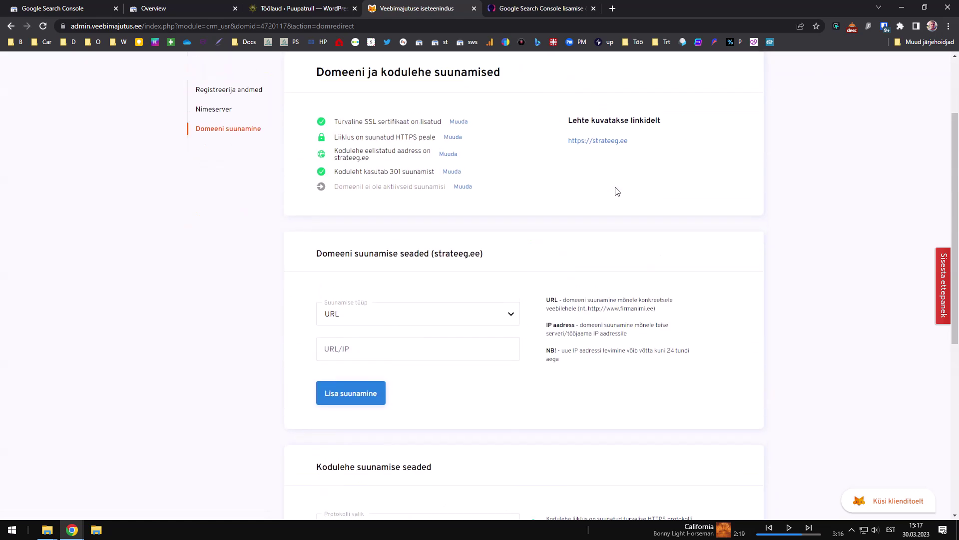
{"action": "scroll", "coordinate": [617, 192], "scroll_direction": "up", "scroll_amount": 1}
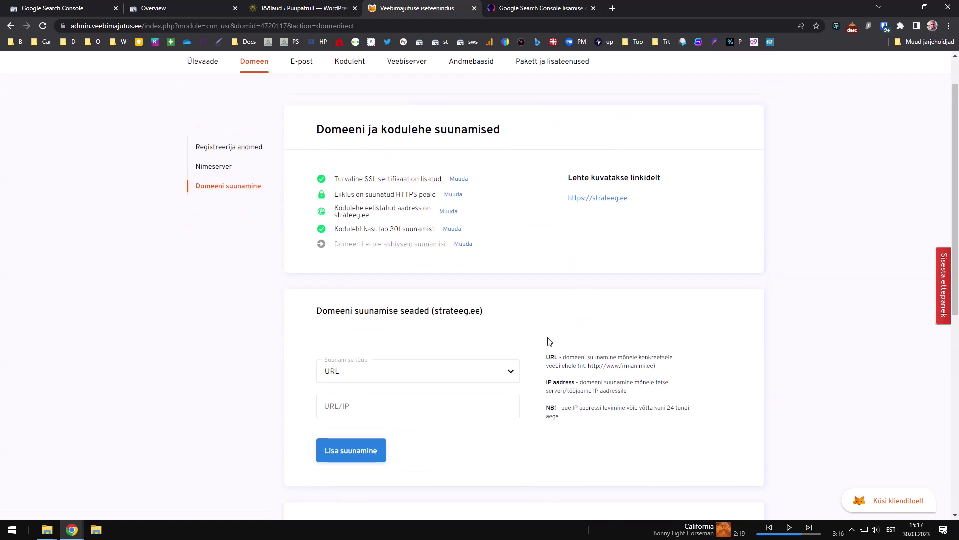
{"action": "scroll", "coordinate": [549, 342], "scroll_direction": "down", "scroll_amount": 8}
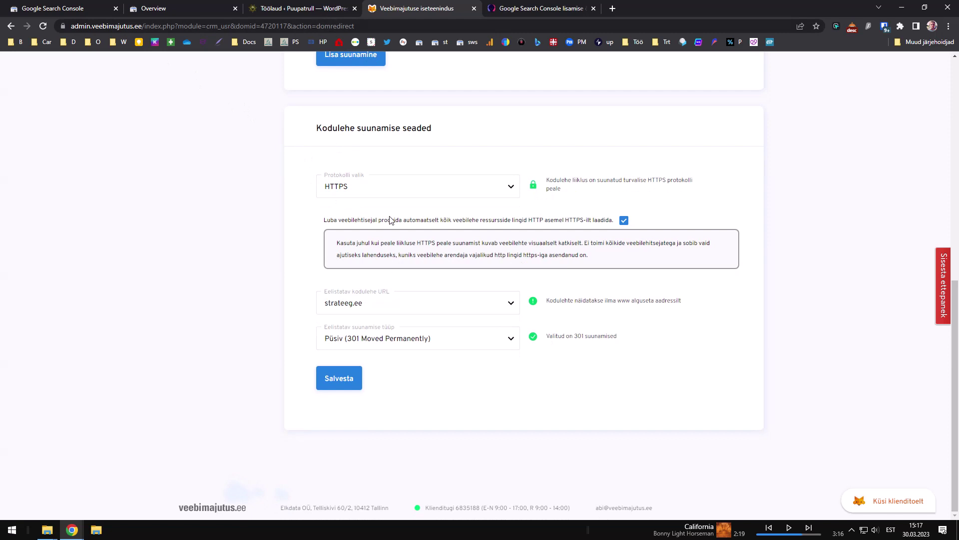
{"action": "left_click", "coordinate": [370, 187]}
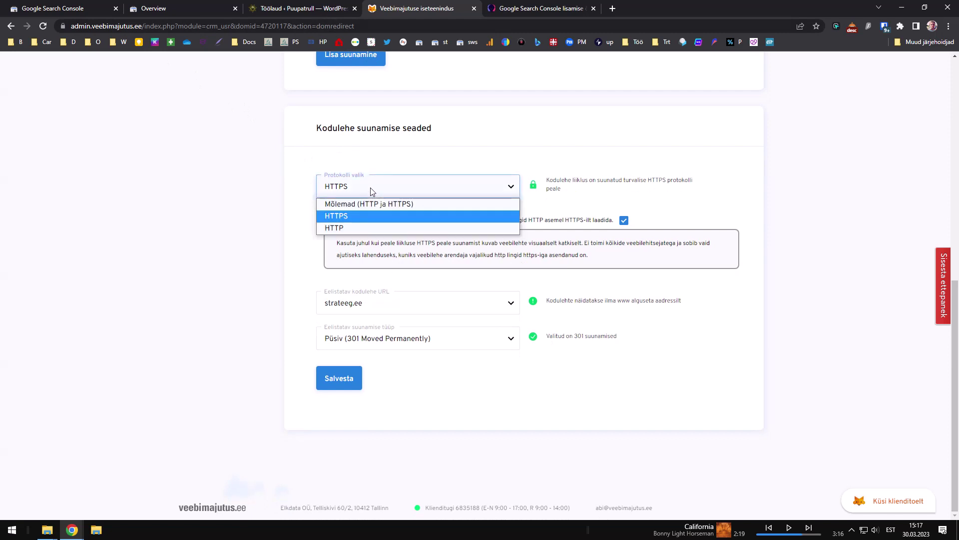
{"action": "left_click", "coordinate": [349, 217]}
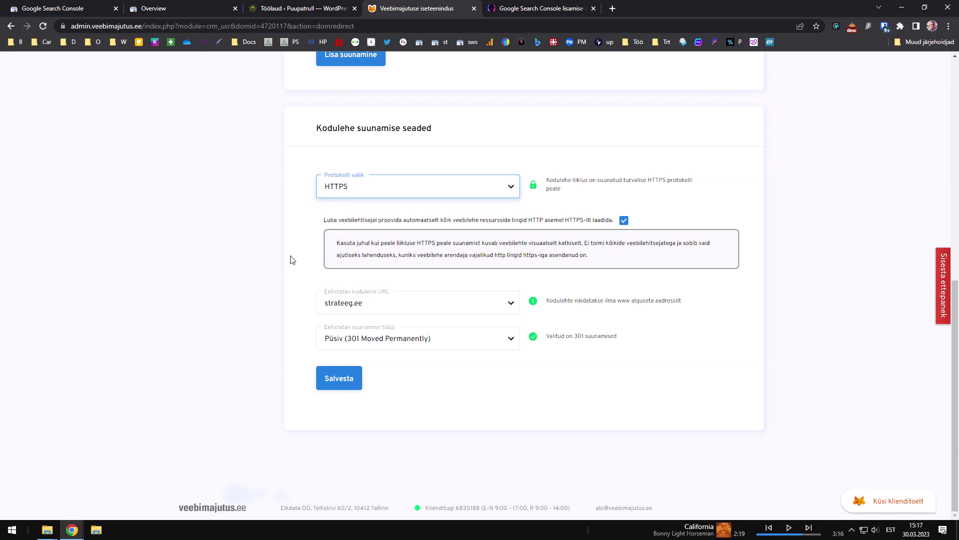
{"action": "left_click", "coordinate": [382, 310]}
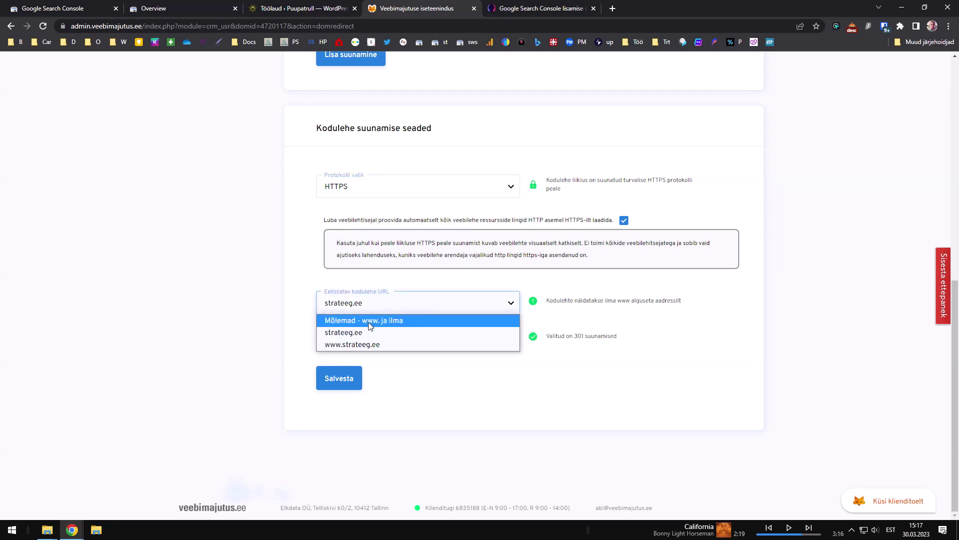
{"action": "left_click", "coordinate": [352, 331]}
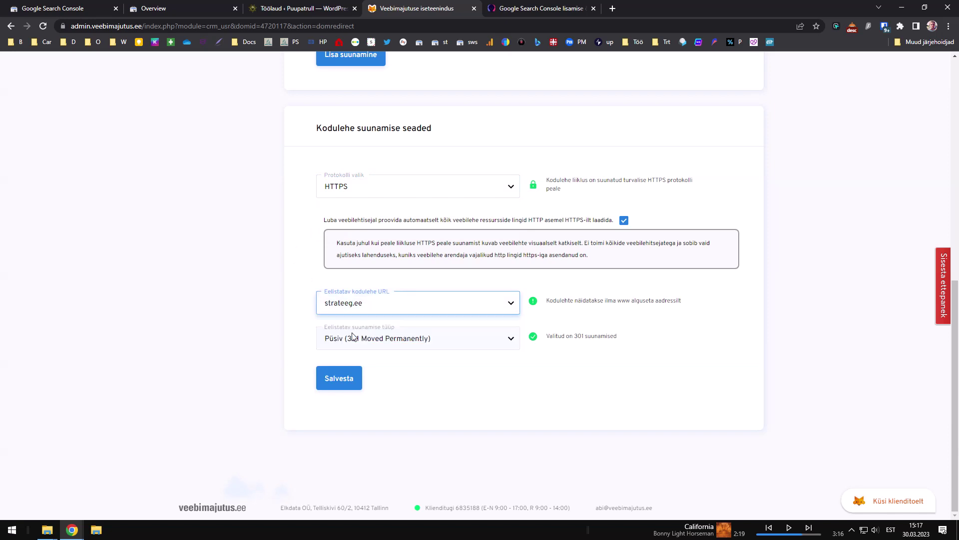
{"action": "left_click", "coordinate": [299, 320]}
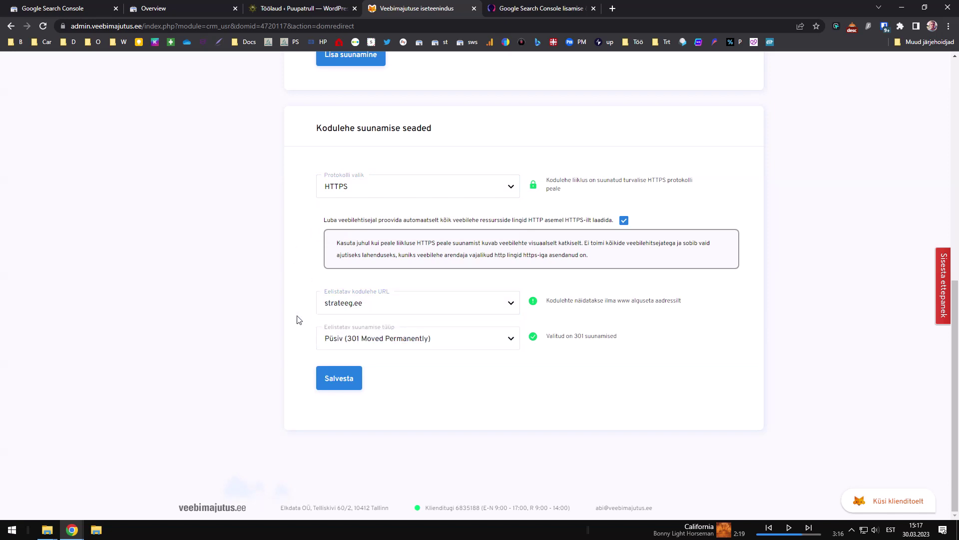
Keep the redirect type at Püsiv (301 Moved Permanently) and save the website redirect settings.
{"action": "left_click", "coordinate": [353, 343]}
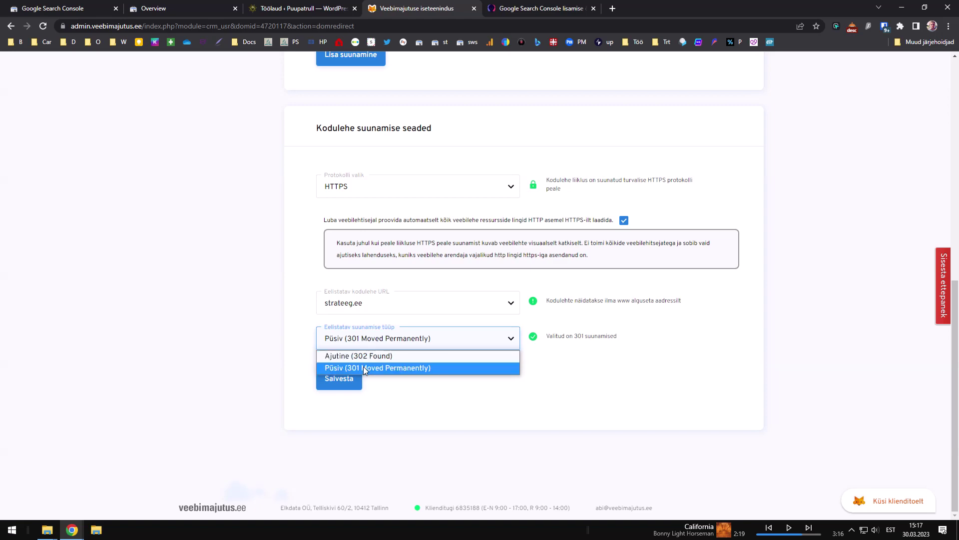
{"action": "left_click", "coordinate": [298, 355]}
{"action": "left_click", "coordinate": [324, 375]}
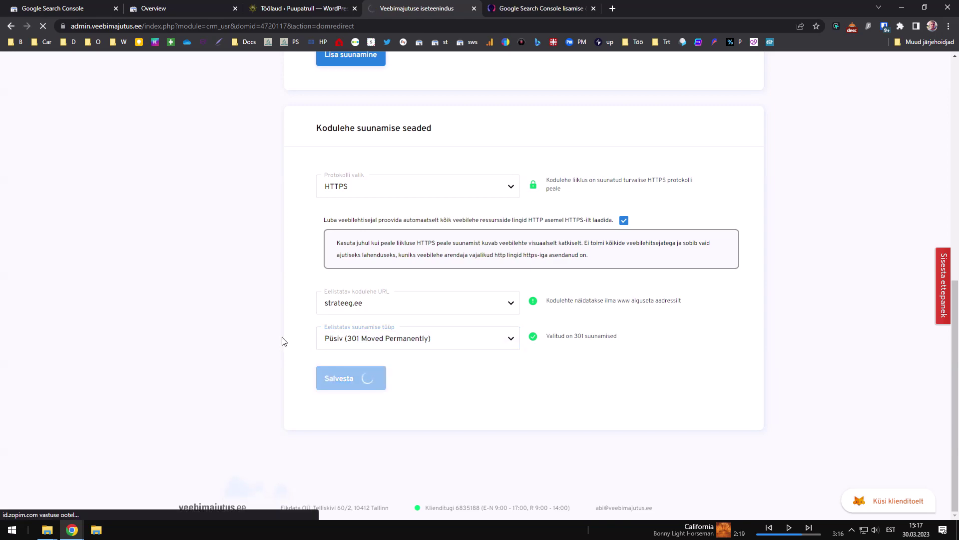
Return to the strateeg.ee hosting overview and switch back to the property type selection in Google Search Console.
{"action": "scroll", "coordinate": [298, 278], "scroll_direction": "up", "scroll_amount": 9}
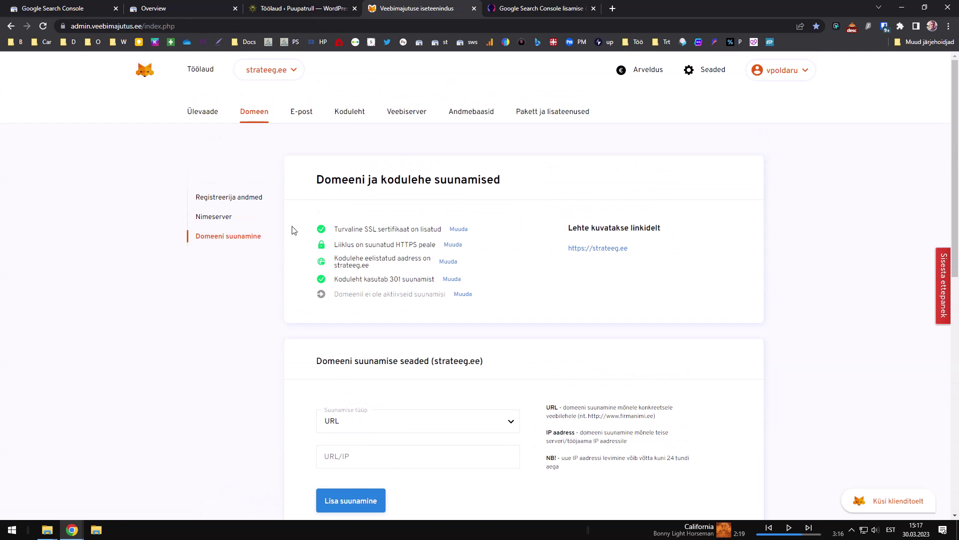
{"action": "left_click", "coordinate": [204, 112]}
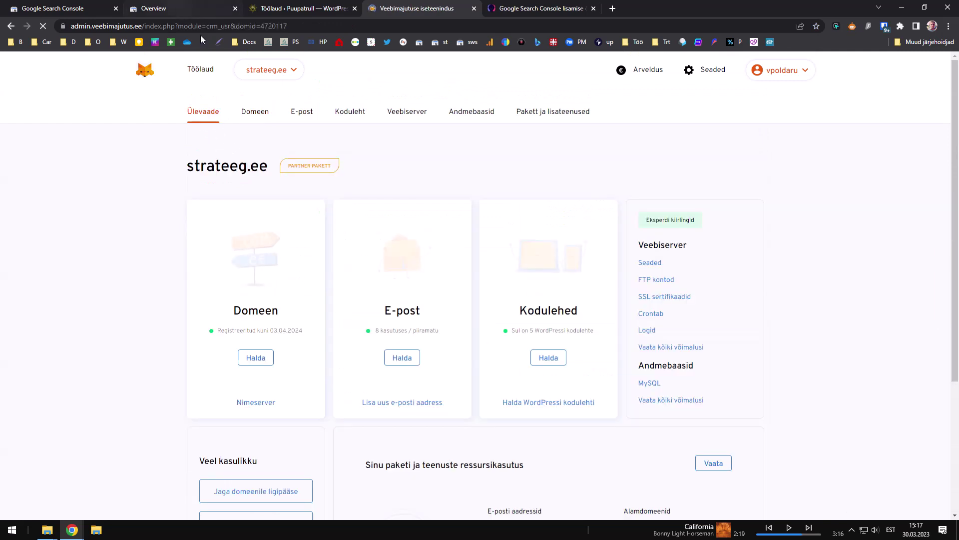
{"action": "left_click", "coordinate": [181, 5]}
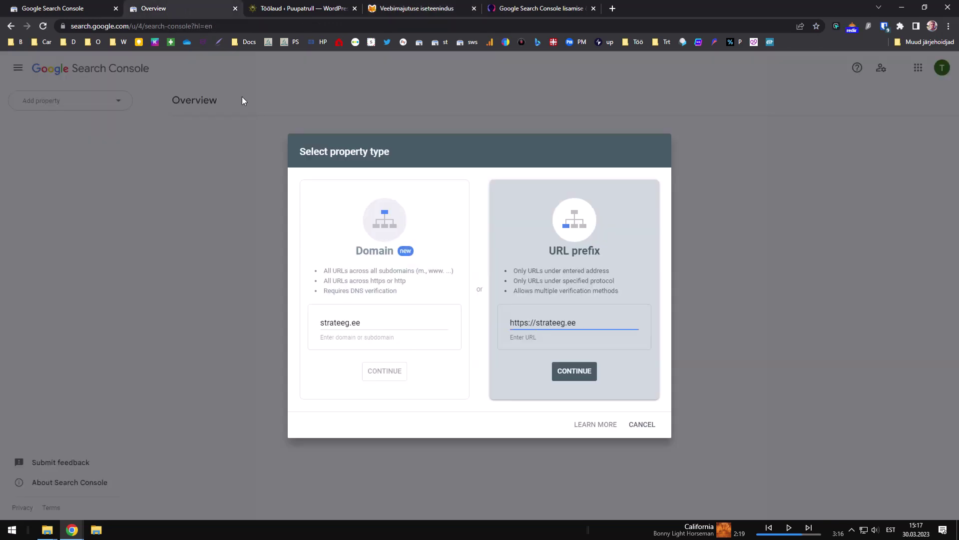
Choose the Domain property type for strateeg.ee, continue, and copy the TXT verification record.
{"action": "left_click", "coordinate": [357, 318]}
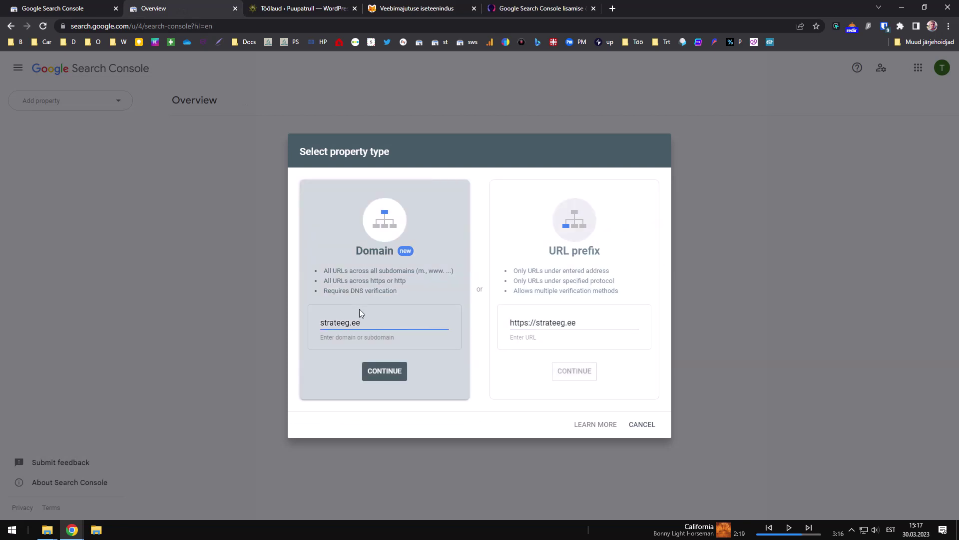
{"action": "left_click", "coordinate": [383, 371]}
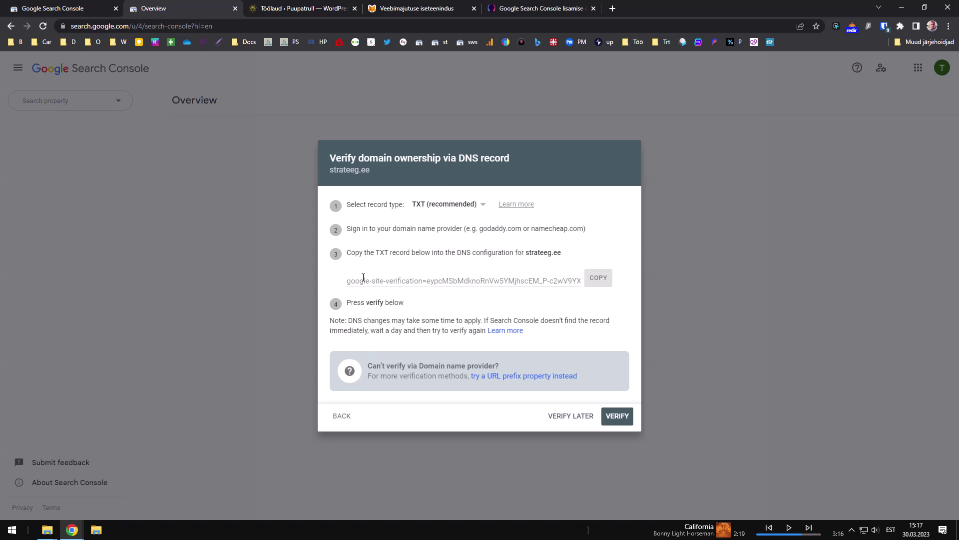
{"action": "left_click", "coordinate": [594, 283]}
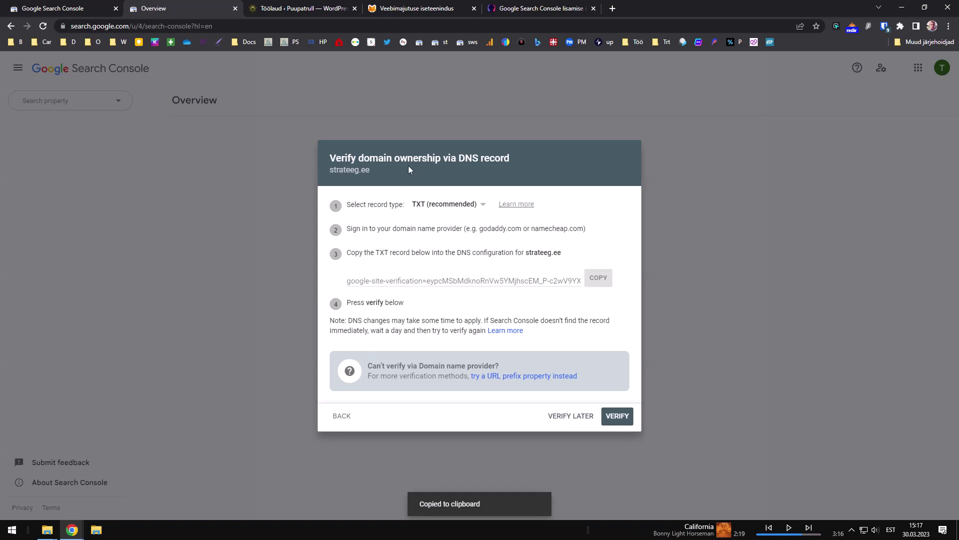
Switch to the Veebimajutus hosting panel, open the strateeg.ee nameserver settings (Nimeserver) and start editing the other DNS records (Muud DNS kirjed).
{"action": "left_click", "coordinate": [424, 12]}
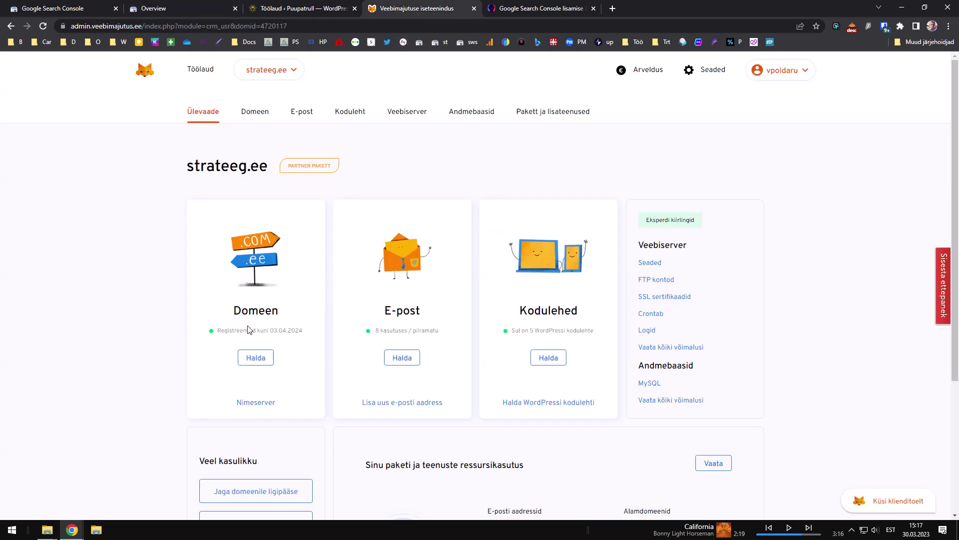
{"action": "left_click", "coordinate": [256, 403]}
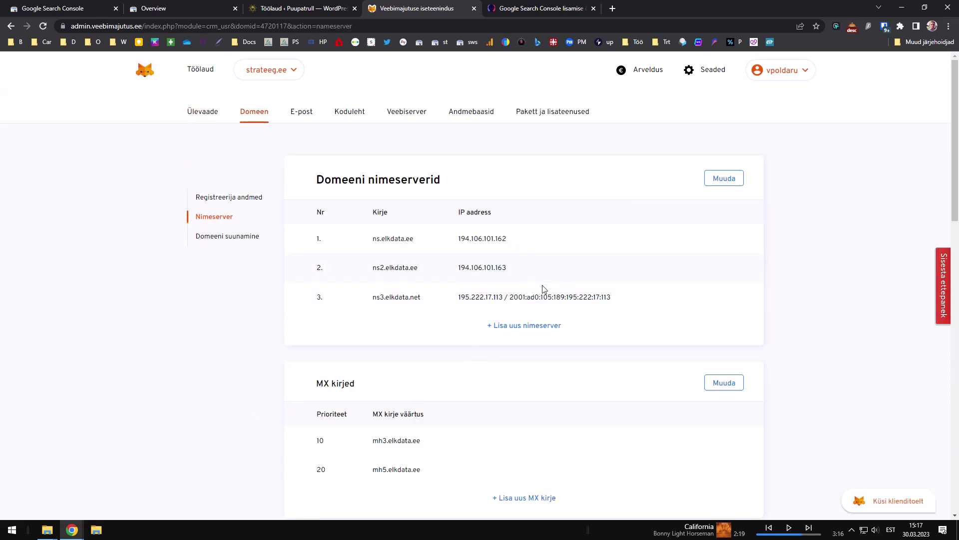
{"action": "scroll", "coordinate": [533, 362], "scroll_direction": "down", "scroll_amount": 4}
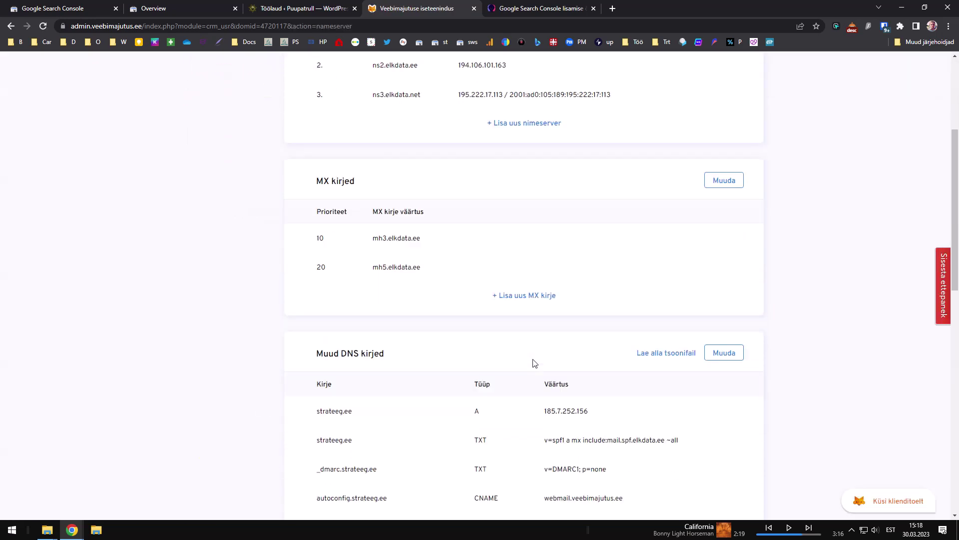
{"action": "scroll", "coordinate": [534, 362], "scroll_direction": "down", "scroll_amount": 3}
{"action": "left_click_drag", "start_coordinate": [342, 208], "coordinate": [387, 207]}
{"action": "left_click", "coordinate": [437, 228]}
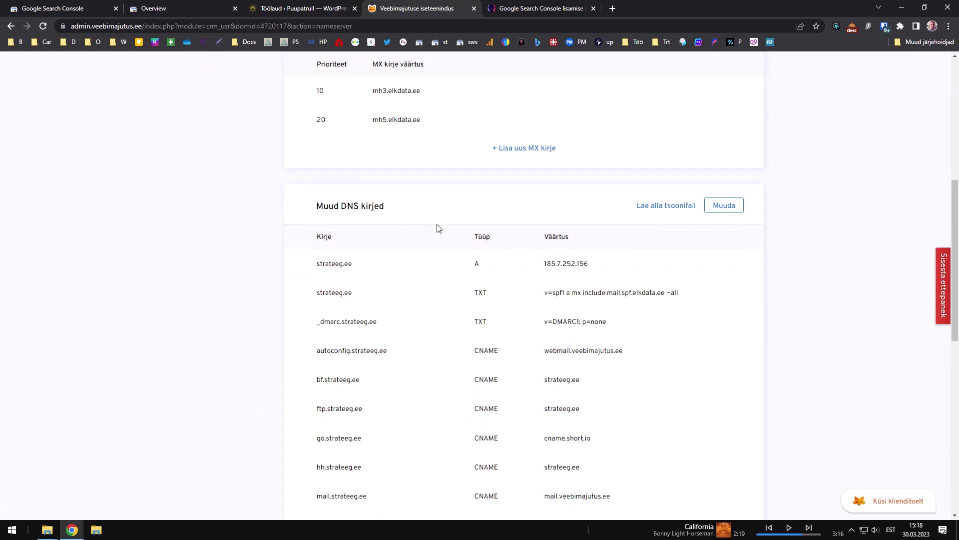
{"action": "left_click", "coordinate": [726, 207]}
Add a new DNS record of type TXT for strateeg.ee and paste the Google site verification token as its value.
{"action": "scroll", "coordinate": [594, 295], "scroll_direction": "down", "scroll_amount": 6}
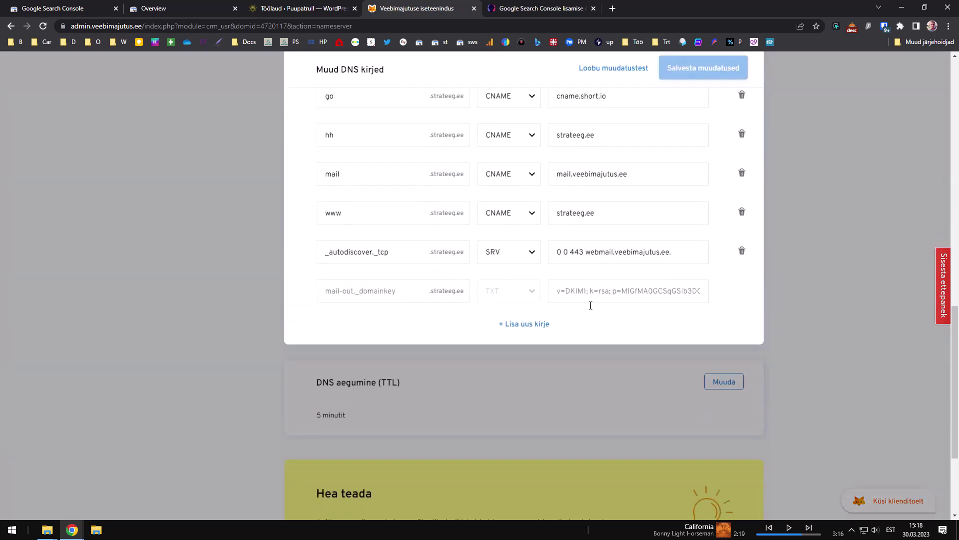
{"action": "scroll", "coordinate": [589, 306], "scroll_direction": "up", "scroll_amount": 1}
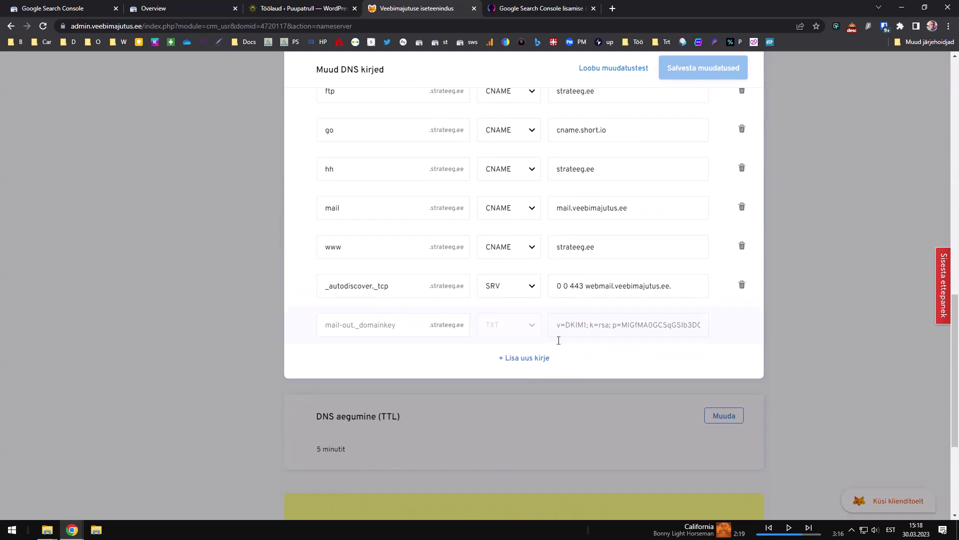
{"action": "left_click", "coordinate": [538, 362]}
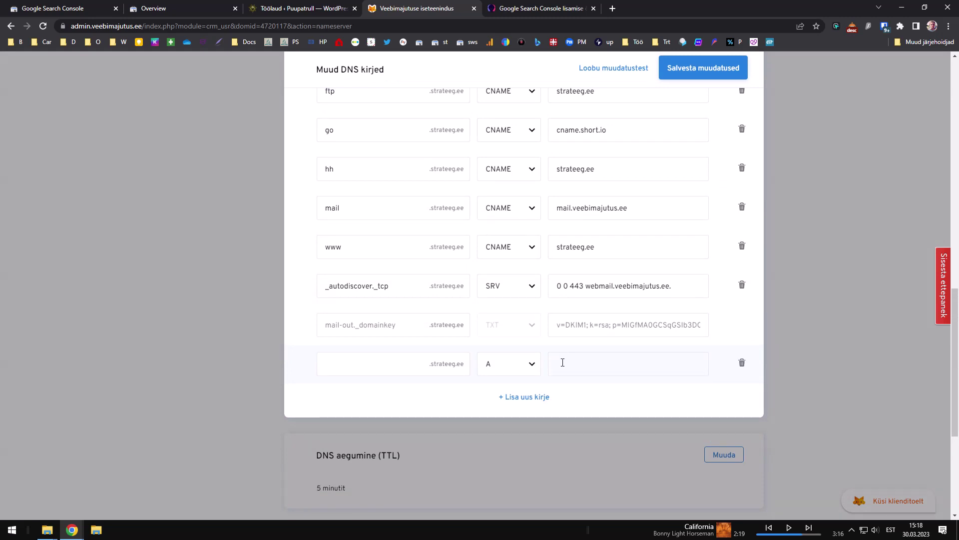
{"action": "key", "text": "ctrl+v"}
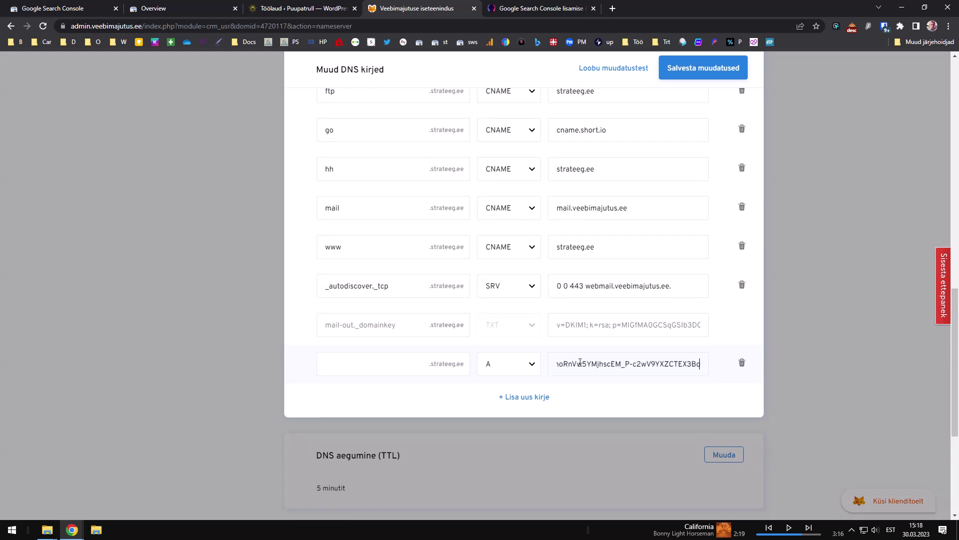
{"action": "left_click", "coordinate": [502, 365]}
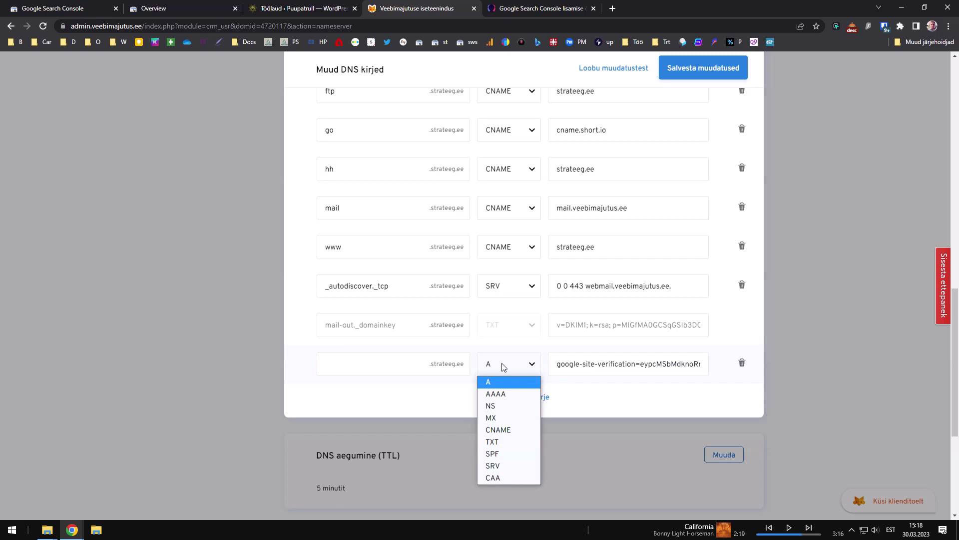
{"action": "left_click", "coordinate": [493, 444]}
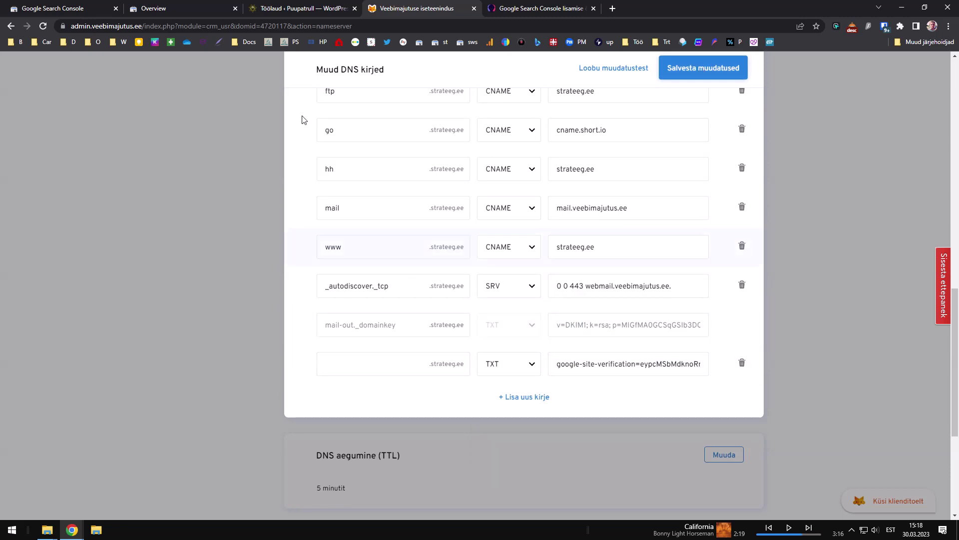
Return to Google Search Console, try to verify ownership of the strateeg.ee domain via the DNS record, and dismiss the verification result.
{"action": "left_click", "coordinate": [197, 4]}
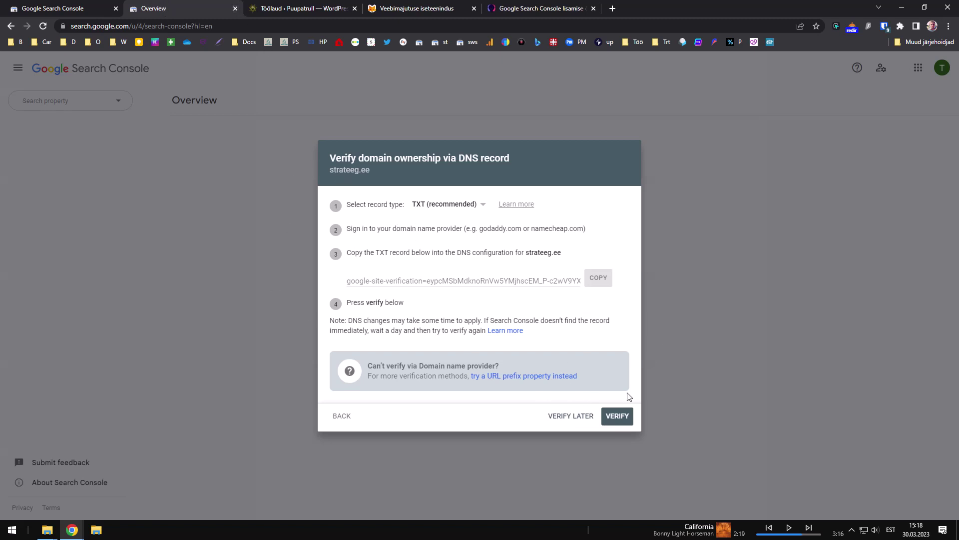
{"action": "left_click", "coordinate": [628, 420]}
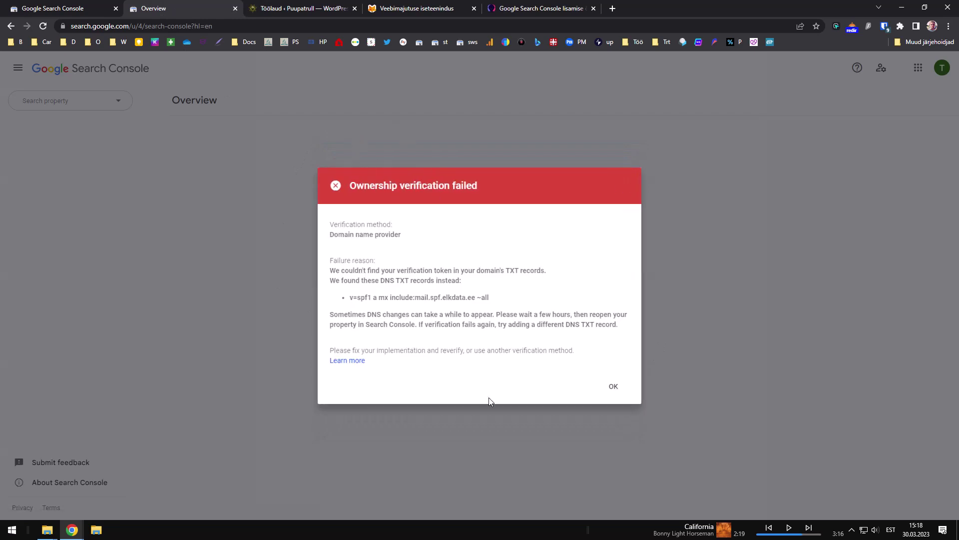
{"action": "left_click", "coordinate": [611, 385]}
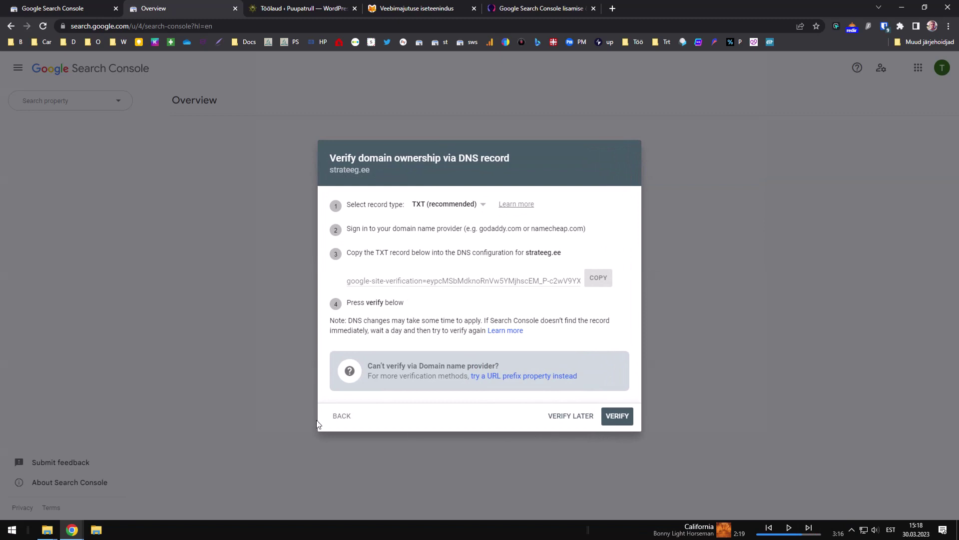
{"action": "left_click", "coordinate": [337, 420]}
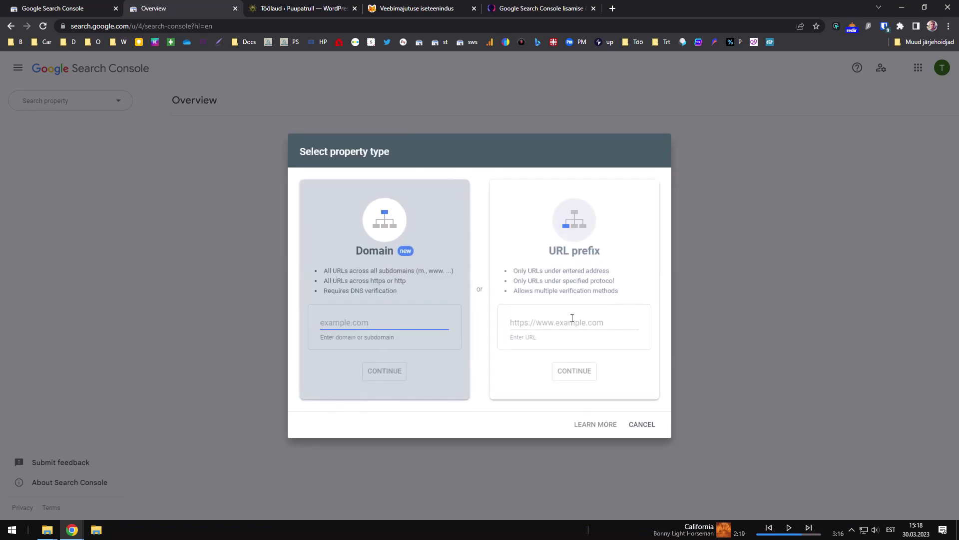
{"action": "left_click", "coordinate": [573, 323]}
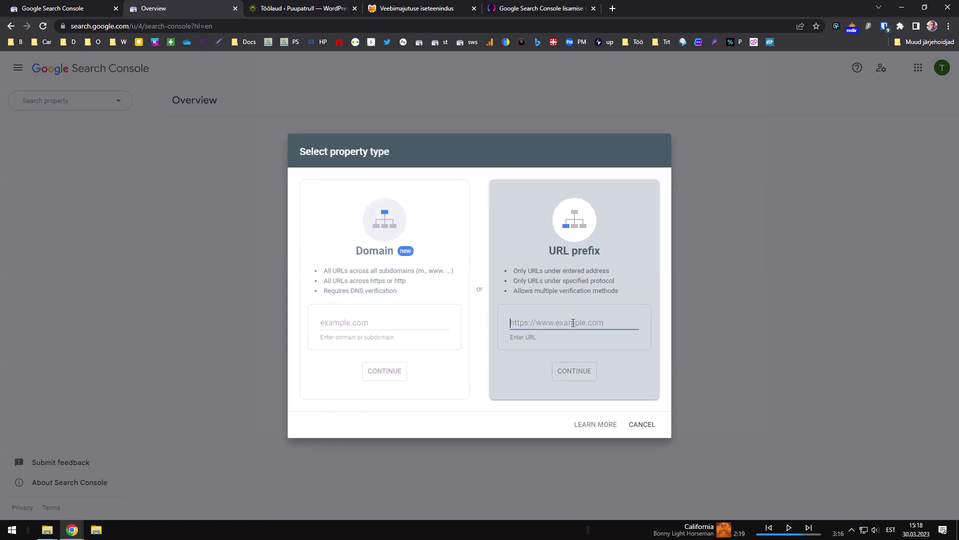
{"action": "type", "text": "https://strateeg.ee"}
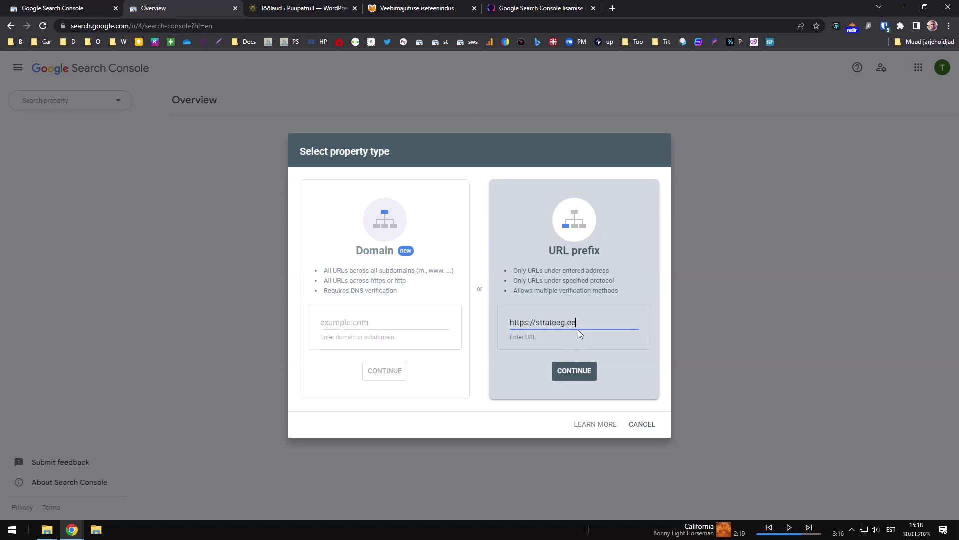
{"action": "left_click", "coordinate": [572, 375]}
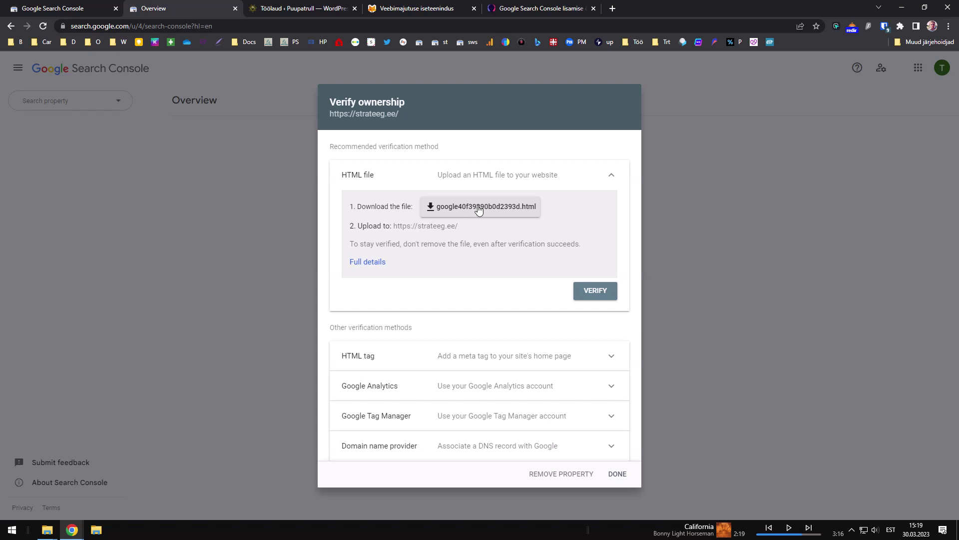
Look over the Veebimajutus hosting panel's sections for strateeg.ee, and return to the ownership verification in Google Search Console.
{"action": "left_click", "coordinate": [437, 7]}
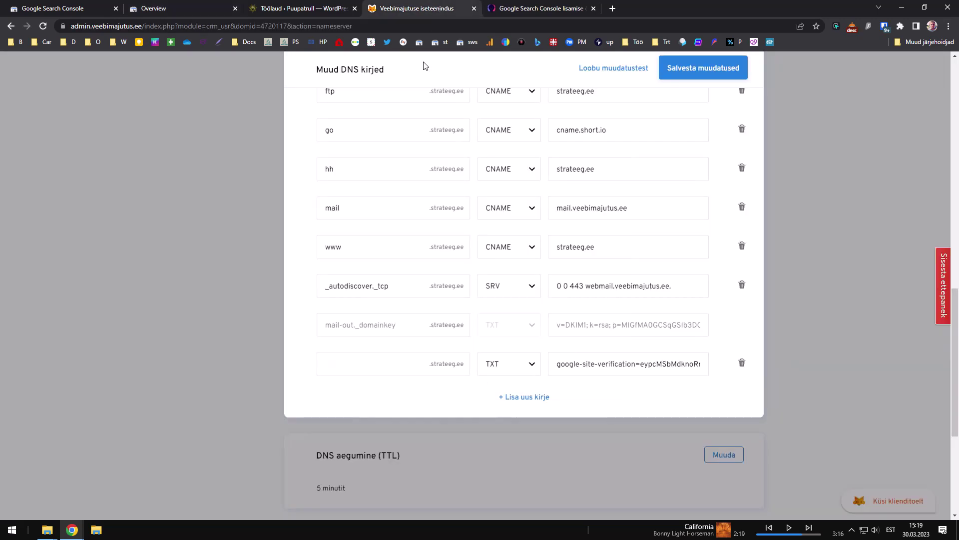
{"action": "scroll", "coordinate": [794, 250], "scroll_direction": "up", "scroll_amount": 15}
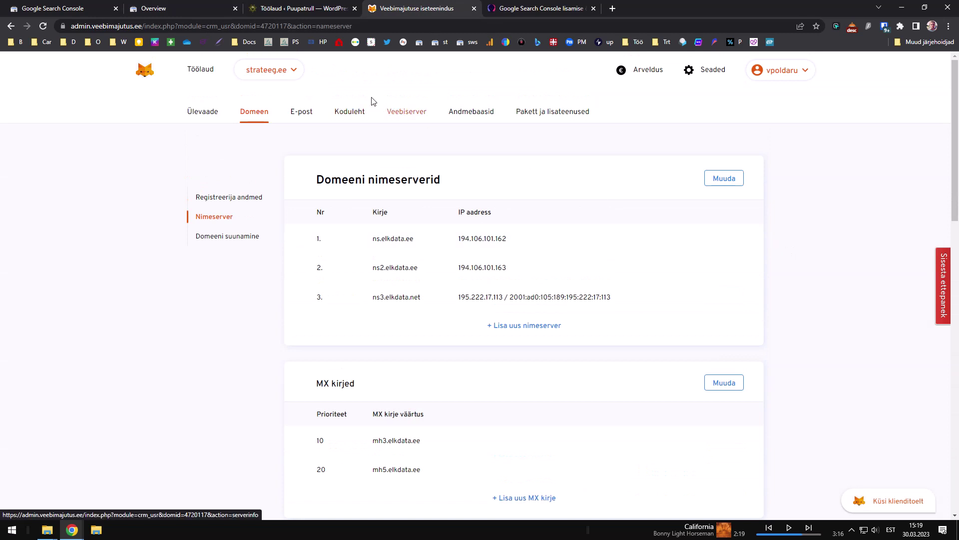
{"action": "left_click", "coordinate": [202, 7]}
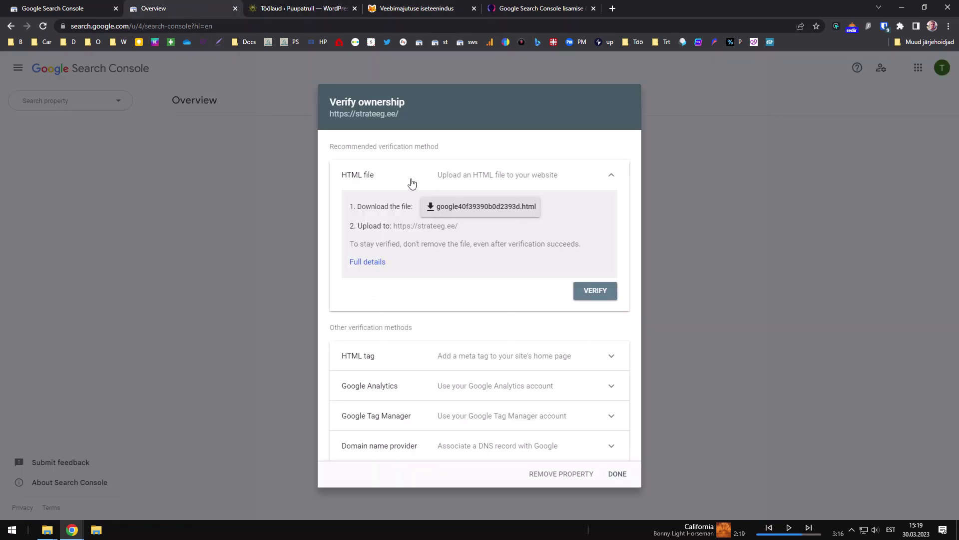
Collapse the HTML file method, expand the HTML tag and Google Analytics verification methods, and copy the HTML meta tag.
{"action": "left_click", "coordinate": [571, 178]}
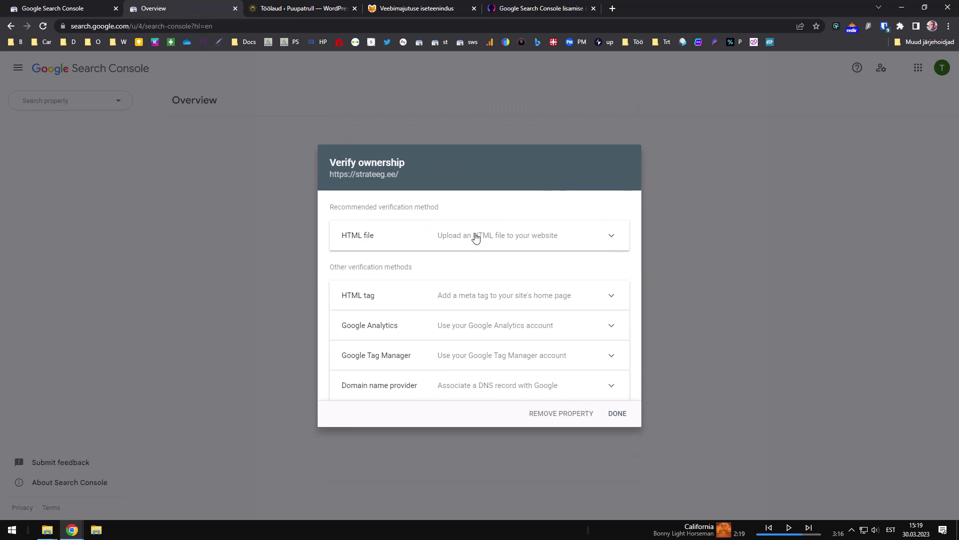
{"action": "left_click", "coordinate": [367, 297]}
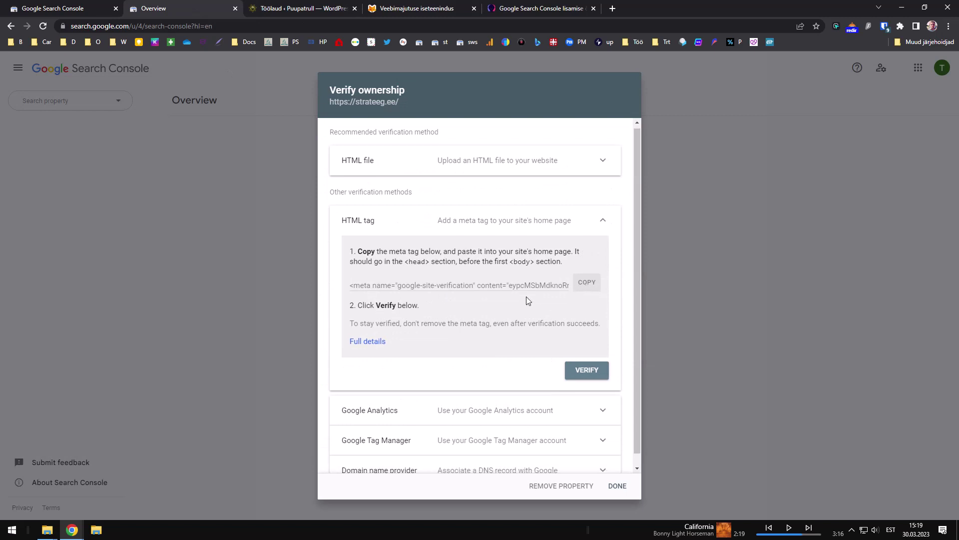
{"action": "scroll", "coordinate": [526, 300], "scroll_direction": "down", "scroll_amount": 1}
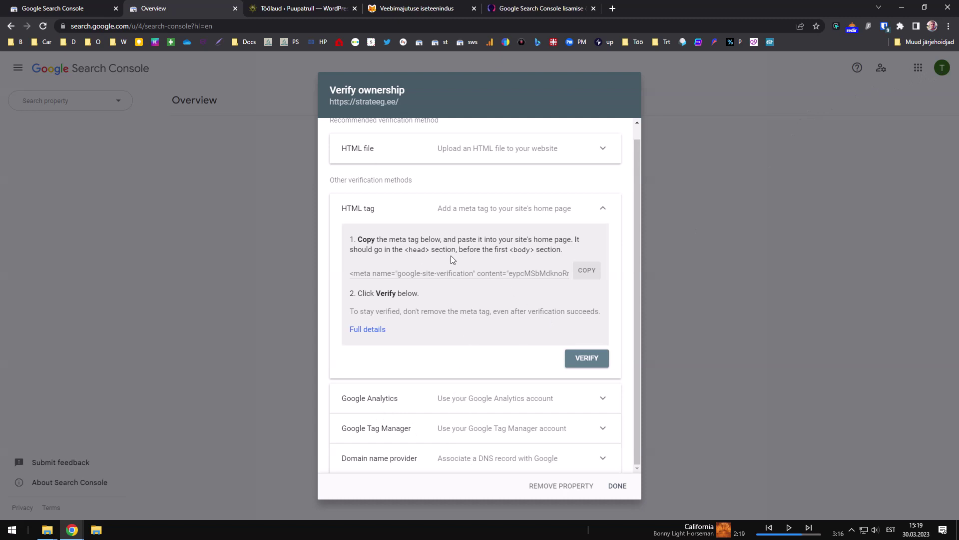
{"action": "left_click", "coordinate": [482, 398]}
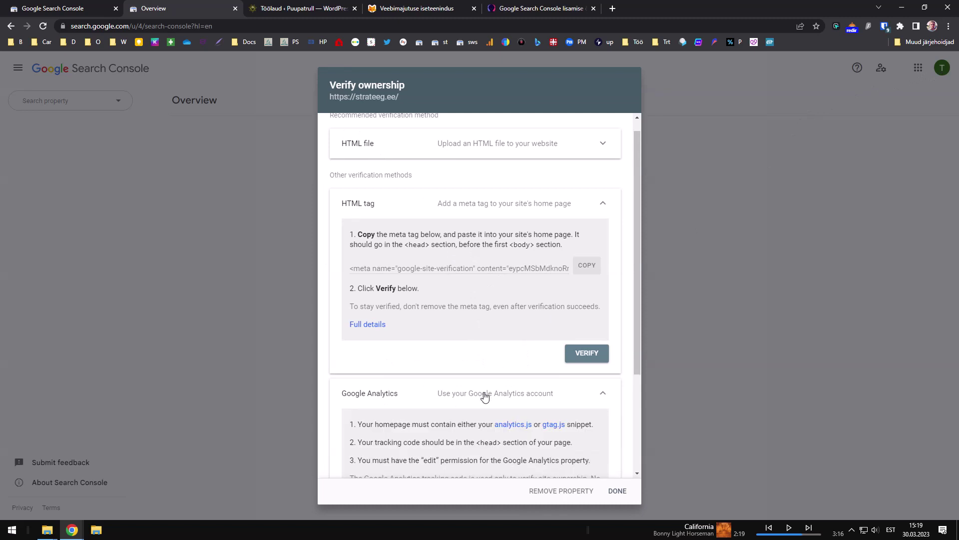
{"action": "scroll", "coordinate": [496, 361], "scroll_direction": "up", "scroll_amount": 3}
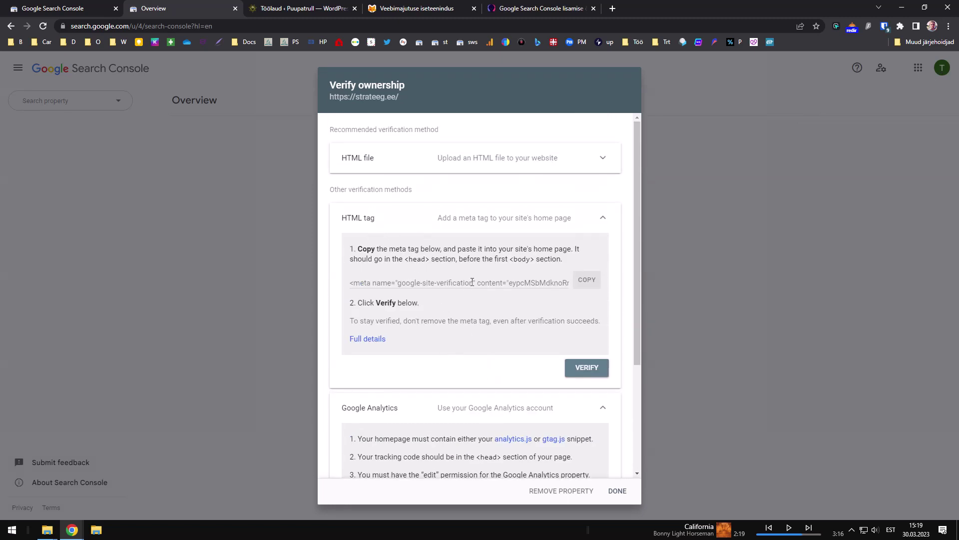
{"action": "left_click", "coordinate": [586, 281]}
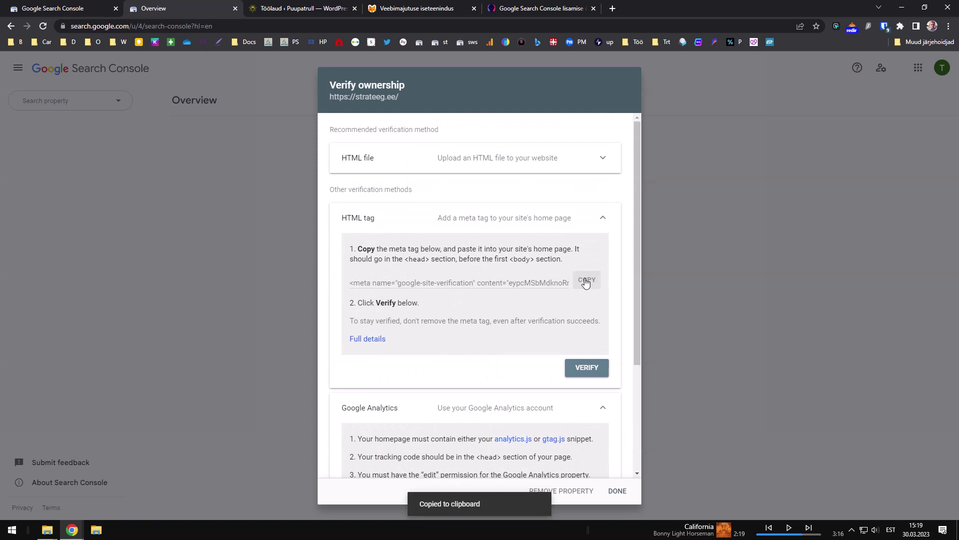
Switch to the Puupatrull WordPress admin and open the Site connections page in the Yoast SEO settings.
{"action": "left_click", "coordinate": [300, 9]}
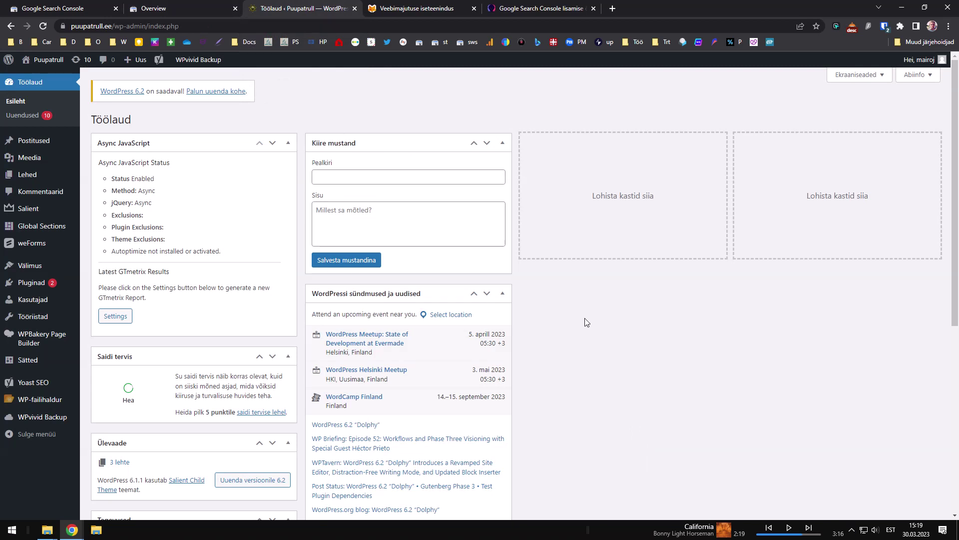
{"action": "mouse_move", "coordinate": [36, 383]}
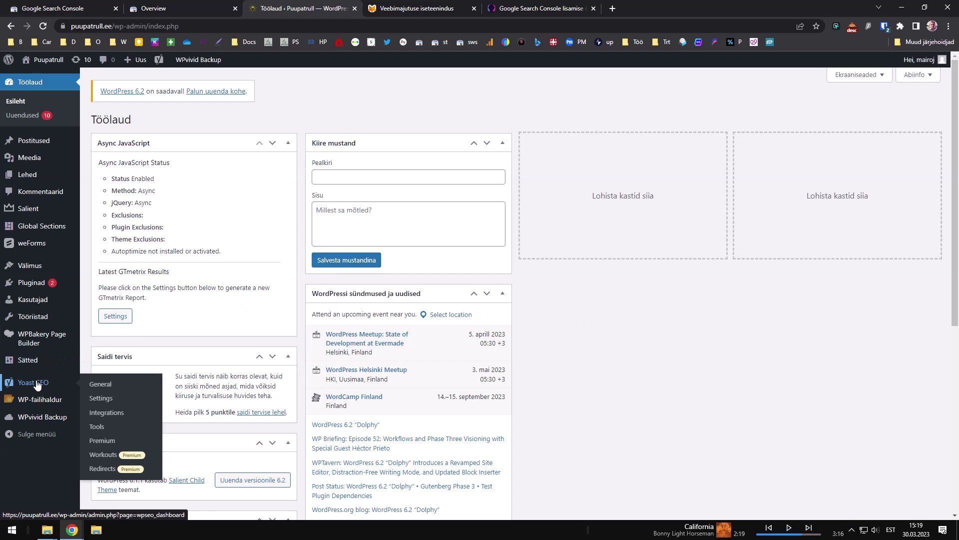
{"action": "left_click", "coordinate": [37, 383]}
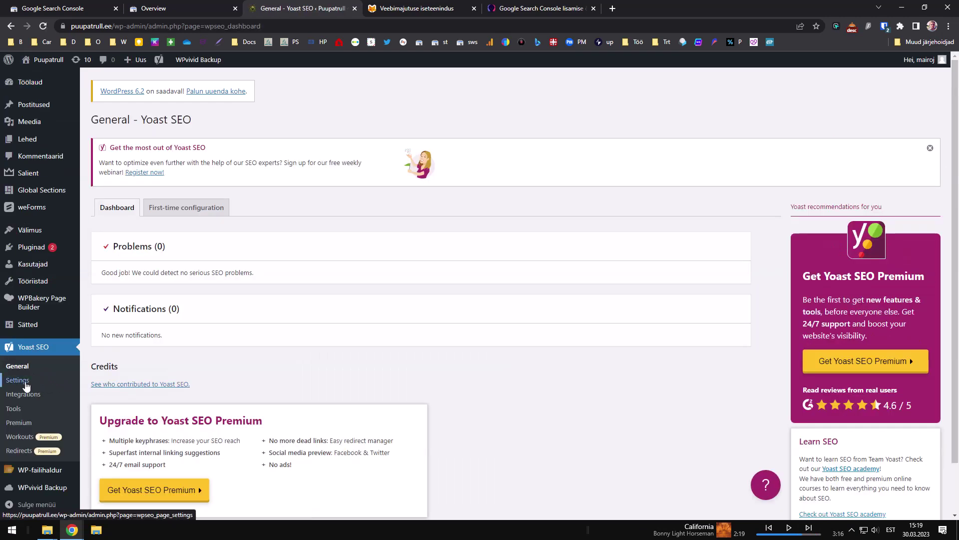
{"action": "left_click", "coordinate": [522, 8]}
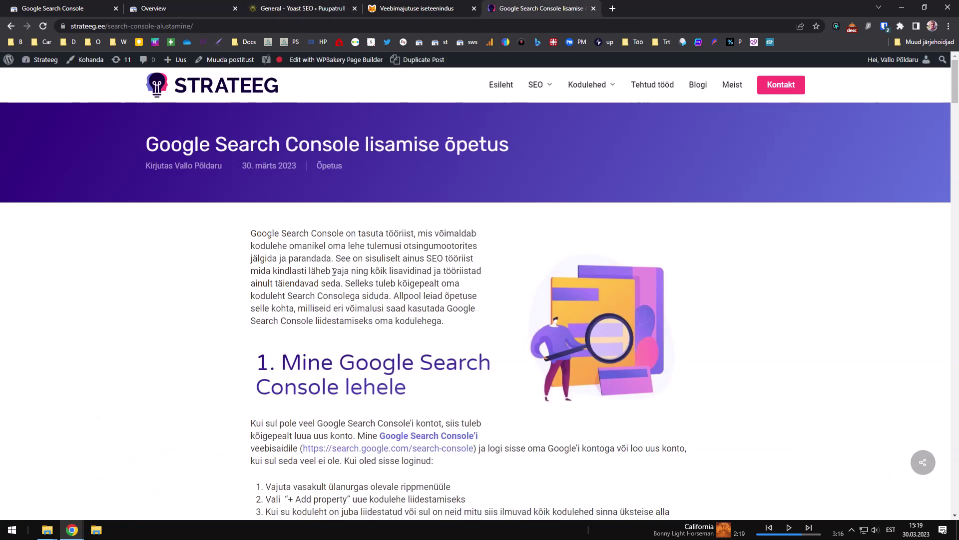
{"action": "left_click", "coordinate": [280, 8]}
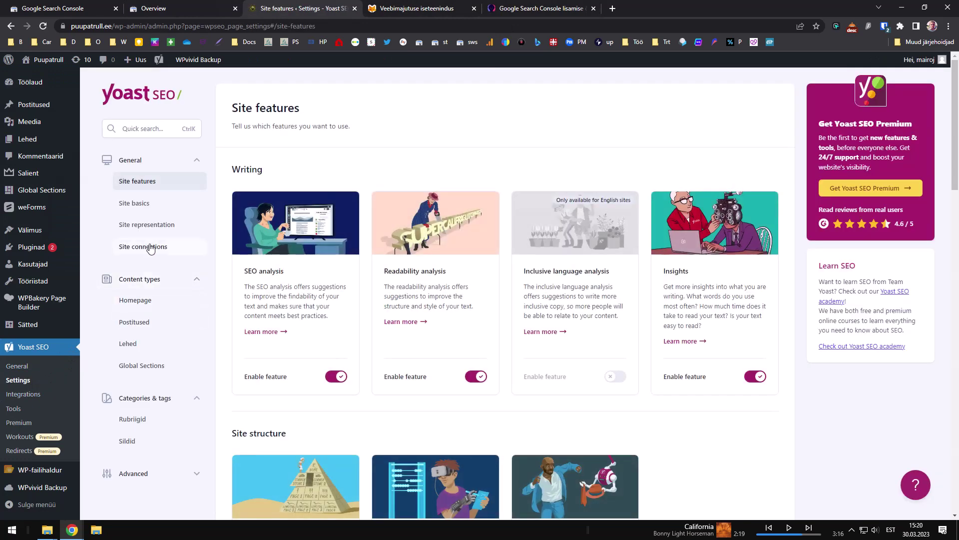
{"action": "left_click", "coordinate": [150, 248]}
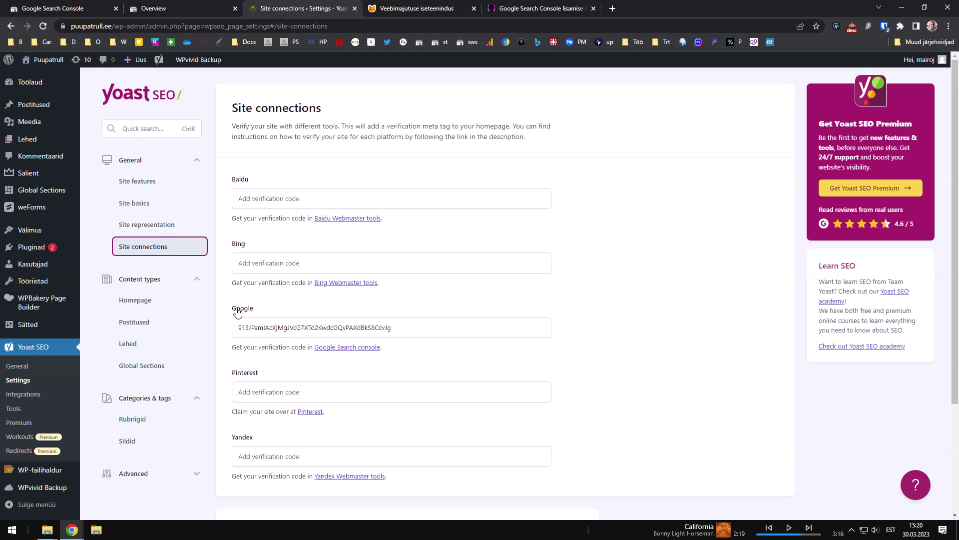
Examine the Google verification code field in the Yoast SEO settings, and copy the HTML meta tag again from Google Search Console.
{"action": "left_click_drag", "start_coordinate": [237, 331], "coordinate": [413, 328]}
{"action": "left_click", "coordinate": [408, 330]}
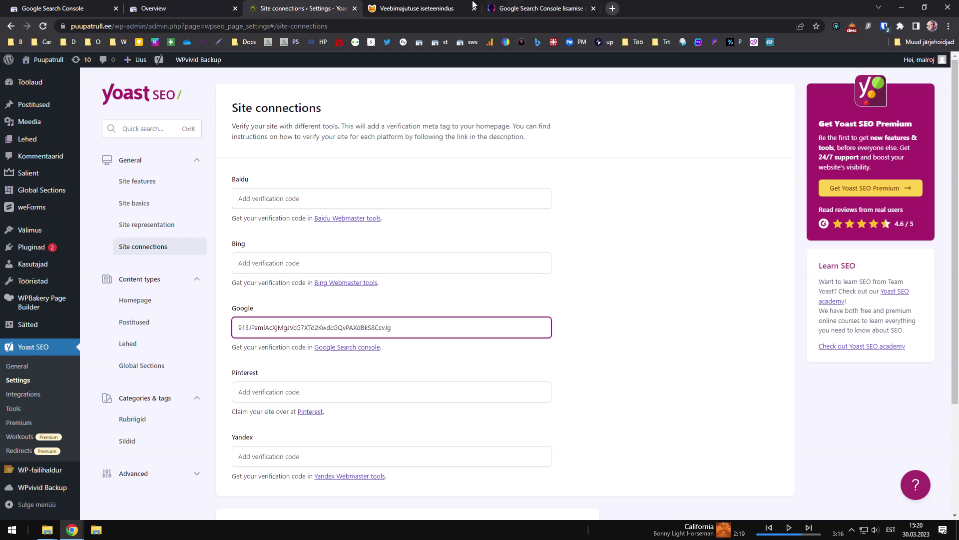
{"action": "left_click", "coordinate": [198, 6]}
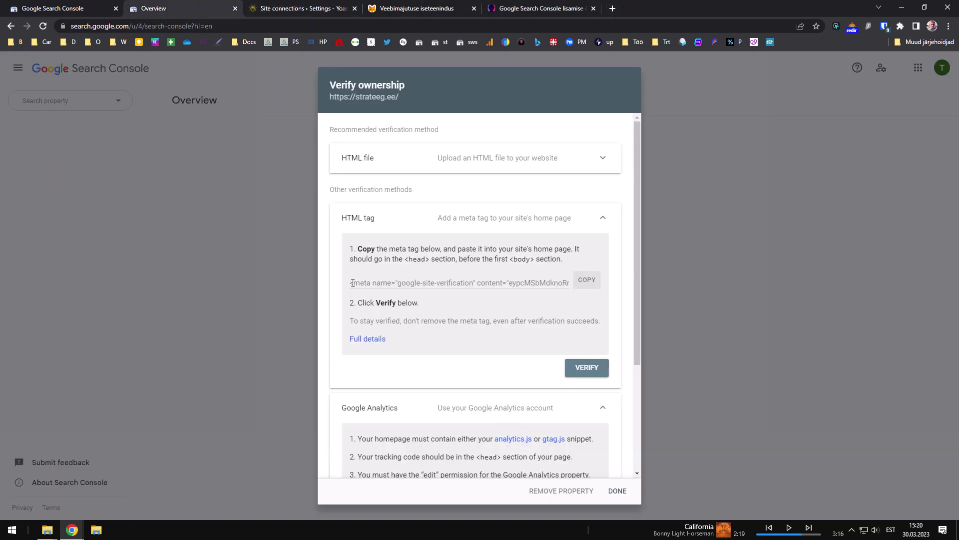
{"action": "left_click_drag", "start_coordinate": [353, 283], "coordinate": [446, 283]}
{"action": "left_click", "coordinate": [458, 283]}
{"action": "left_click", "coordinate": [584, 280]}
Paste the verification meta tag into a new browser tab's address bar and select only the verification code between the content quotation marks.
{"action": "left_click", "coordinate": [613, 8]}
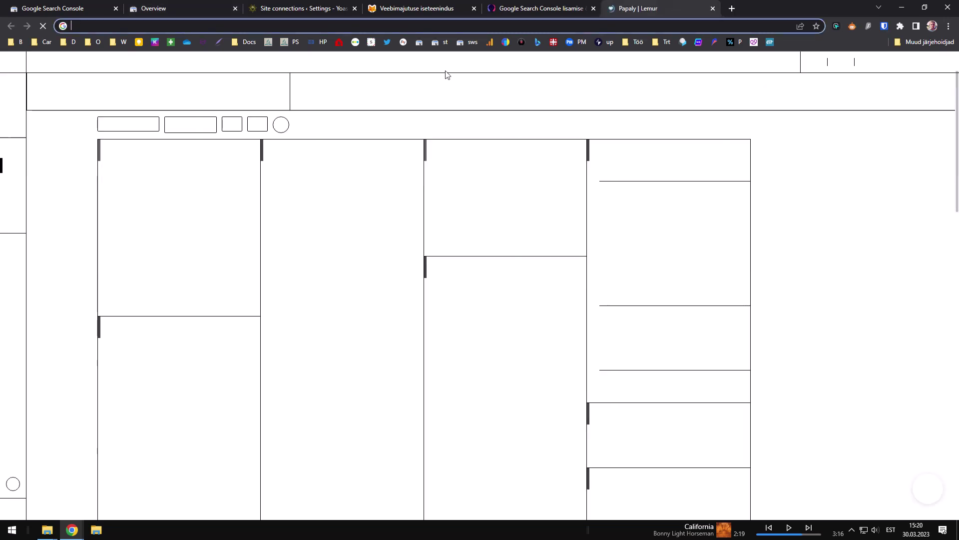
{"action": "key", "text": "ctrl+v"}
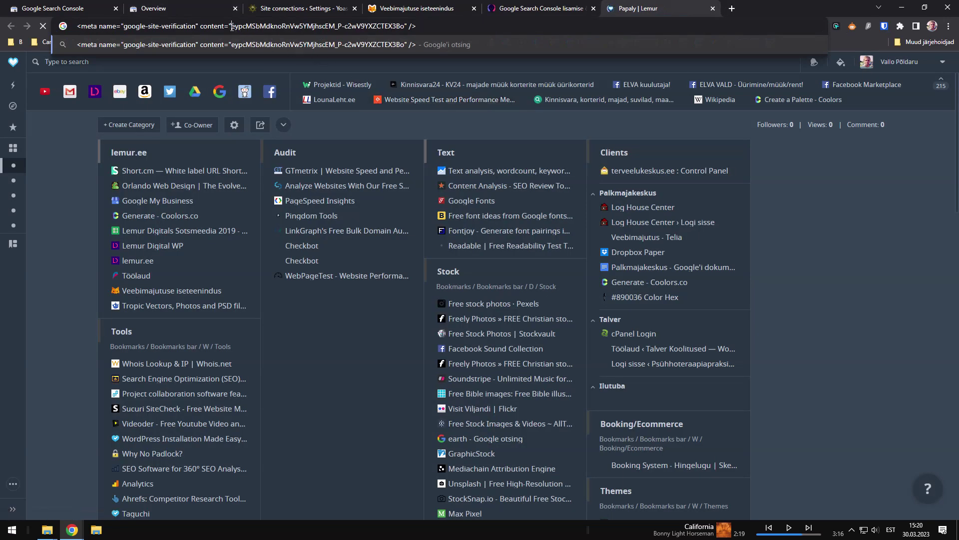
{"action": "left_click_drag", "start_coordinate": [231, 26], "coordinate": [401, 30]}
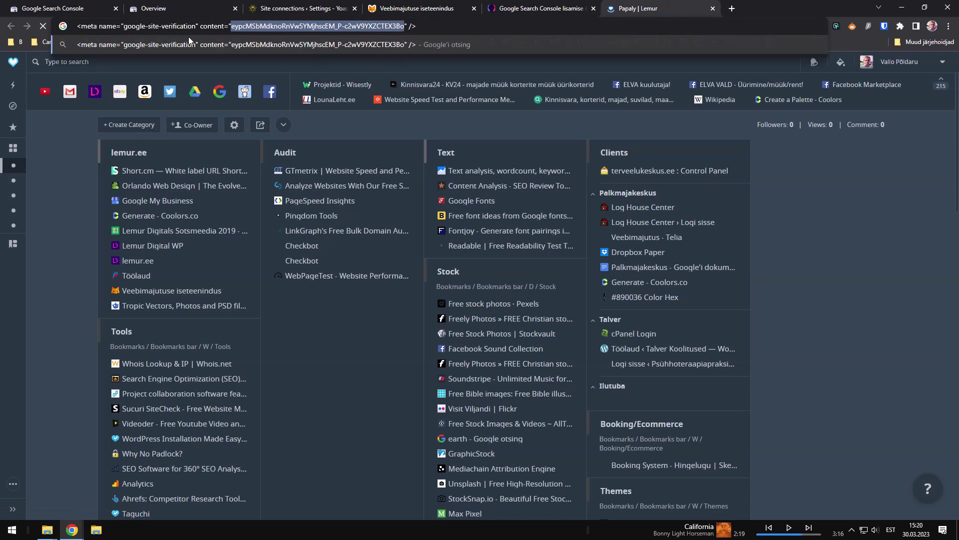
Return to Yoast SEO's Site connections page and examine the Google field where the verification code goes.
{"action": "left_click", "coordinate": [301, 7]}
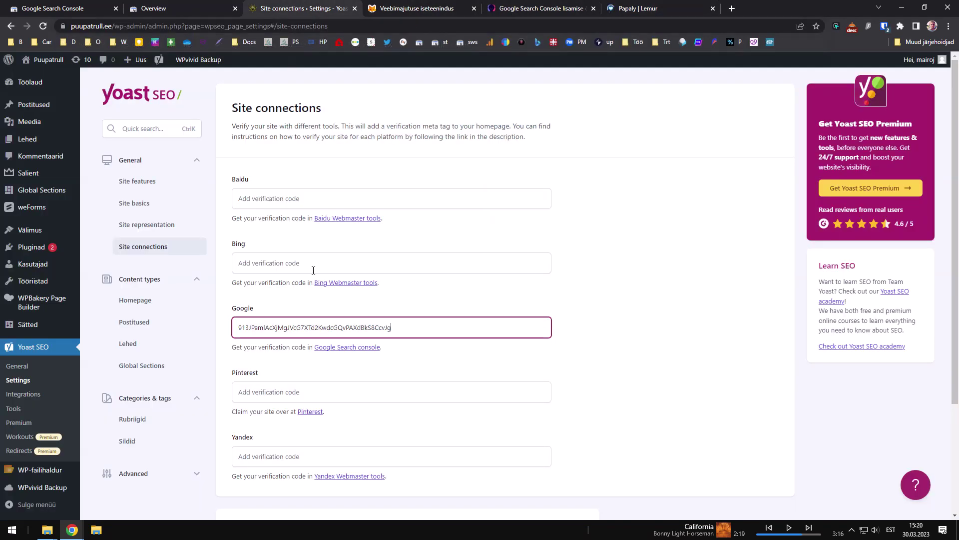
{"action": "left_click_drag", "start_coordinate": [401, 323], "coordinate": [190, 330]}
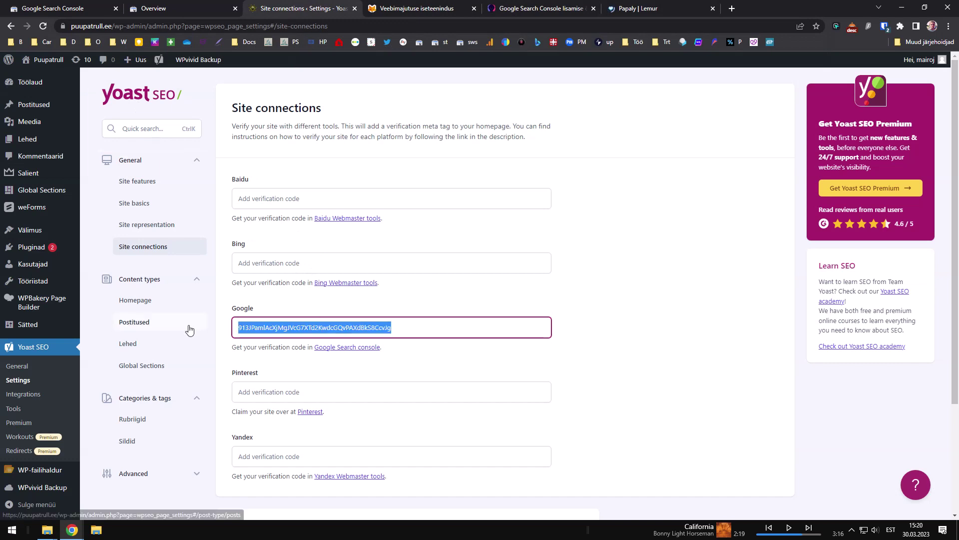
{"action": "left_click", "coordinate": [653, 328]}
{"action": "scroll", "coordinate": [653, 328], "scroll_direction": "down", "scroll_amount": 3}
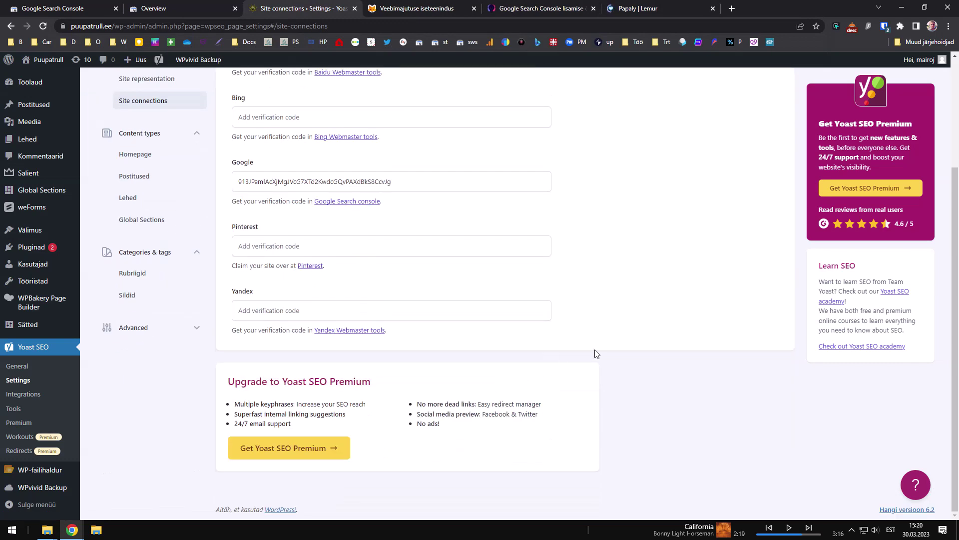
{"action": "scroll", "coordinate": [653, 325], "scroll_direction": "up", "scroll_amount": 1}
{"action": "scroll", "coordinate": [657, 326], "scroll_direction": "down", "scroll_amount": 1}
{"action": "scroll", "coordinate": [656, 326], "scroll_direction": "up", "scroll_amount": 3}
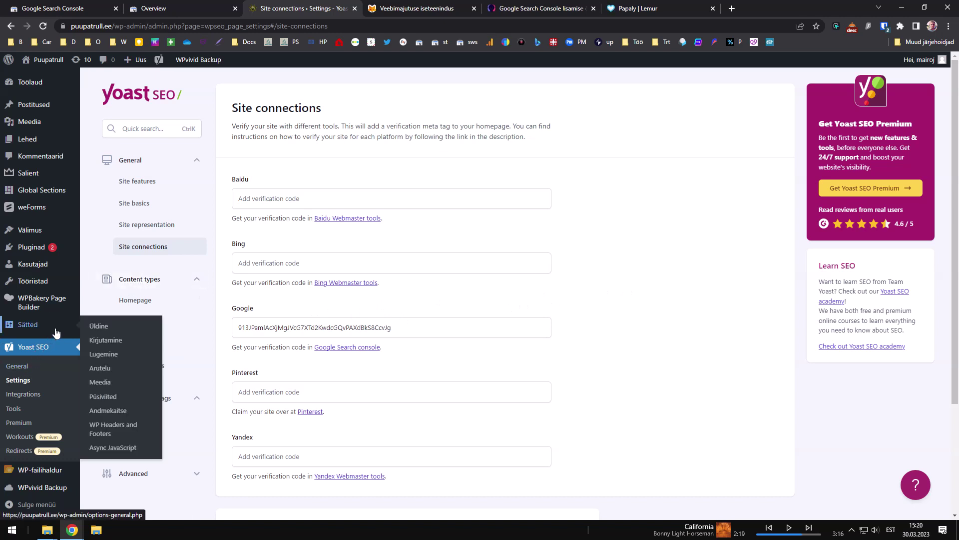
Open the CSS/Script Related section of the Salient theme's general settings and examine the Custom JS Code field.
{"action": "mouse_move", "coordinate": [59, 292]}
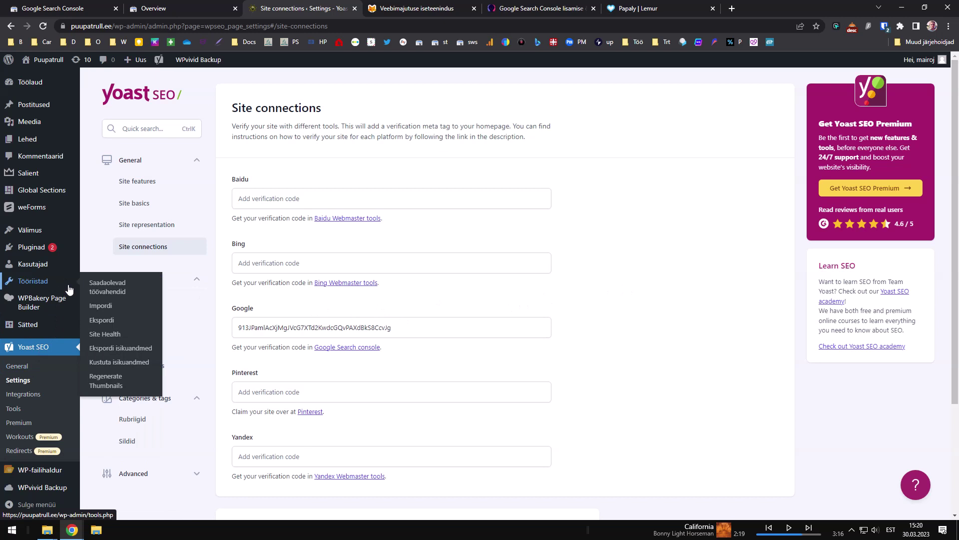
{"action": "mouse_move", "coordinate": [32, 177]}
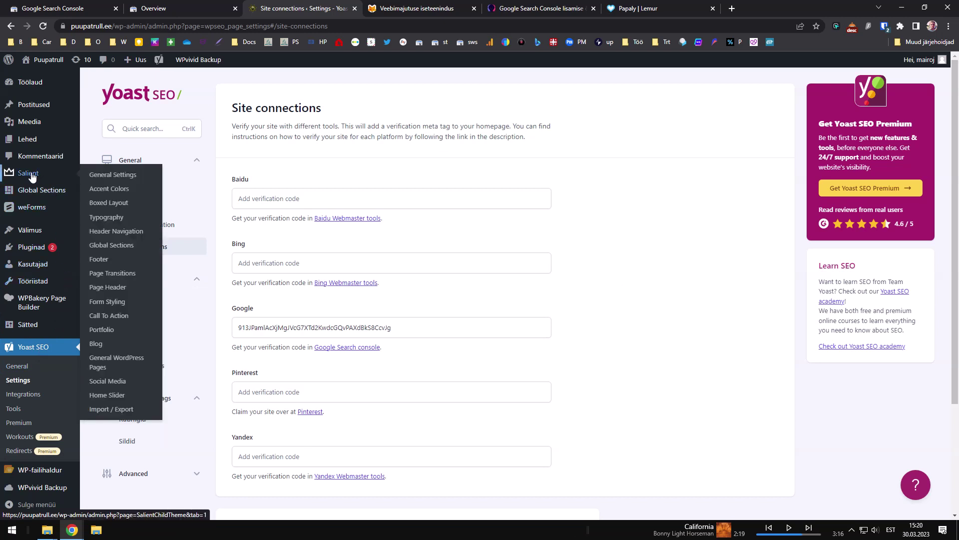
{"action": "left_click", "coordinate": [100, 175]}
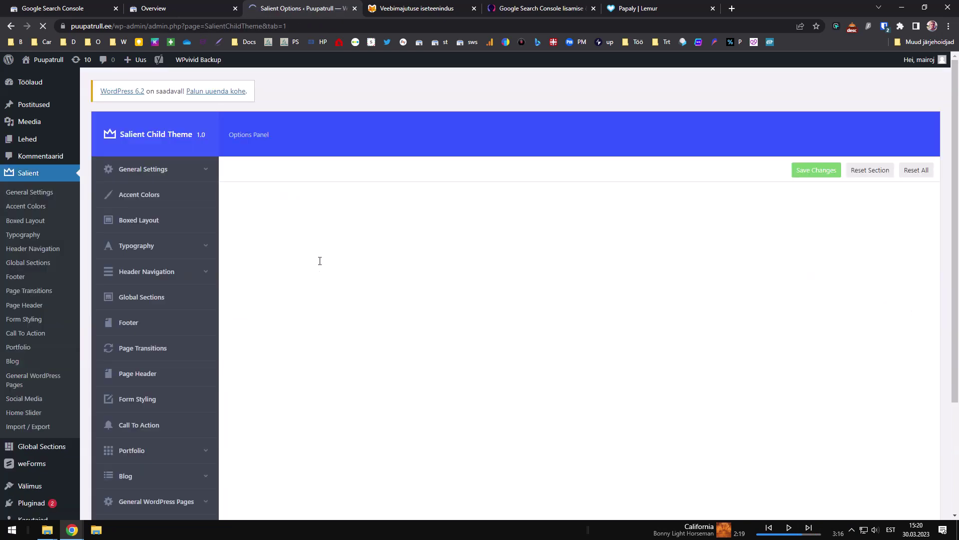
{"action": "left_click", "coordinate": [131, 223]}
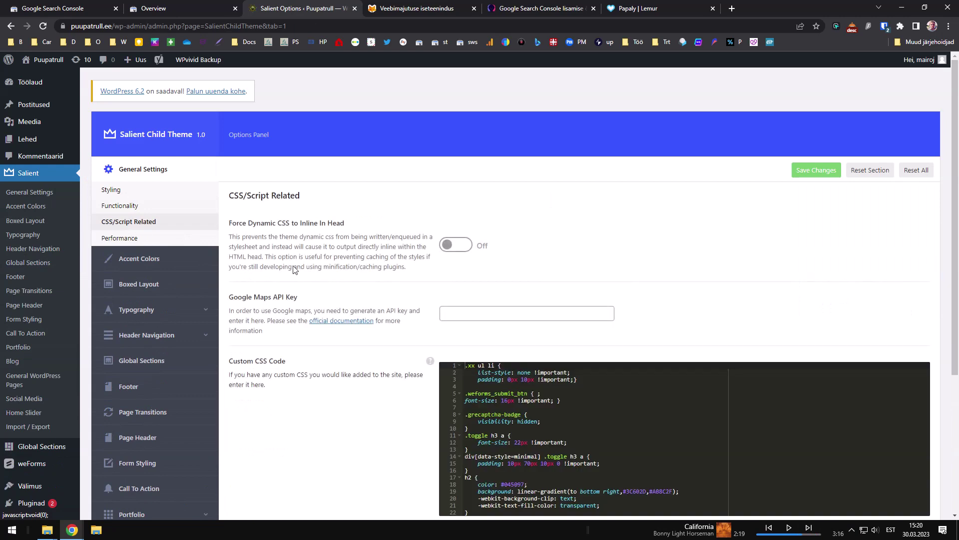
{"action": "scroll", "coordinate": [444, 375], "scroll_direction": "down", "scroll_amount": 4}
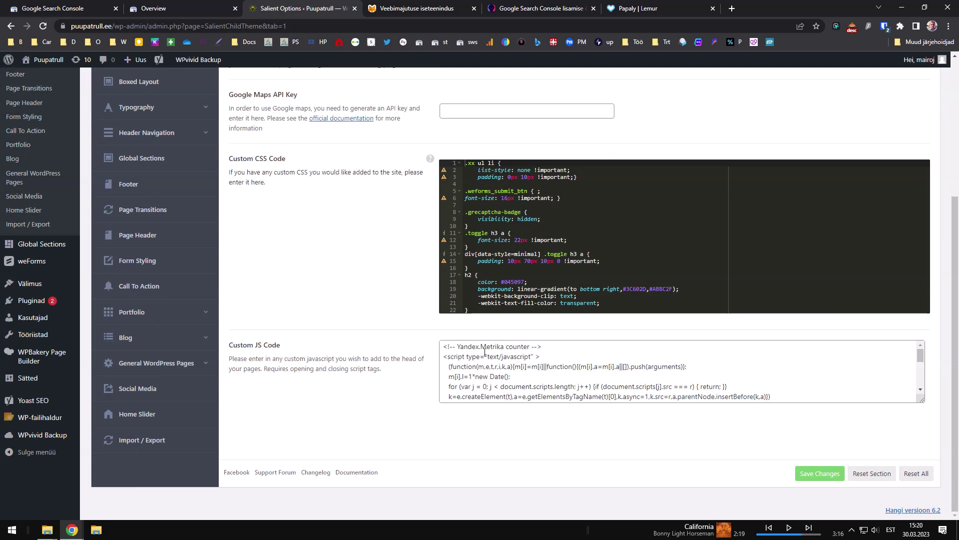
{"action": "left_click_drag", "start_coordinate": [231, 344], "coordinate": [284, 347]}
{"action": "left_click", "coordinate": [297, 352]}
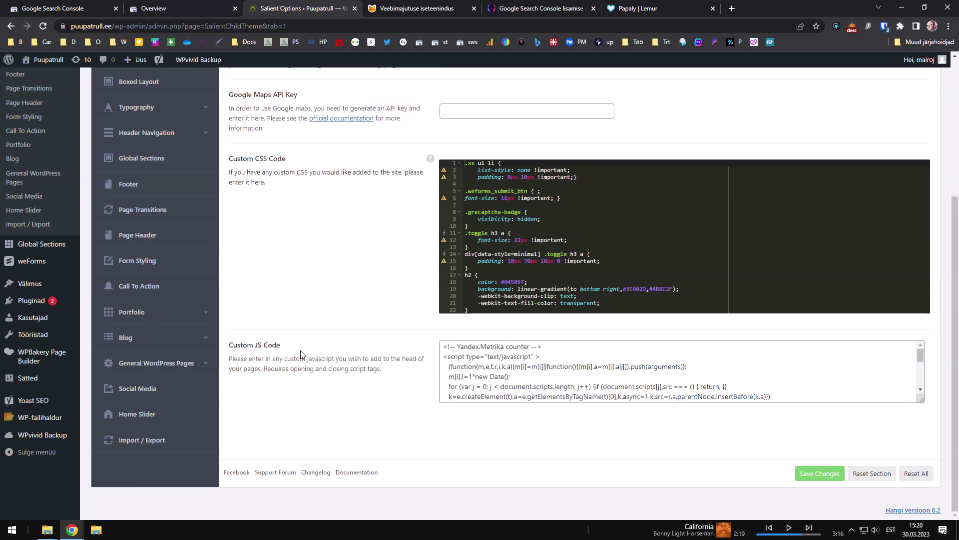
{"action": "left_click", "coordinate": [489, 376]}
Open the page for adding new WordPress plugins and search the plugin directory for "header code".
{"action": "scroll", "coordinate": [332, 364], "scroll_direction": "up", "scroll_amount": 3}
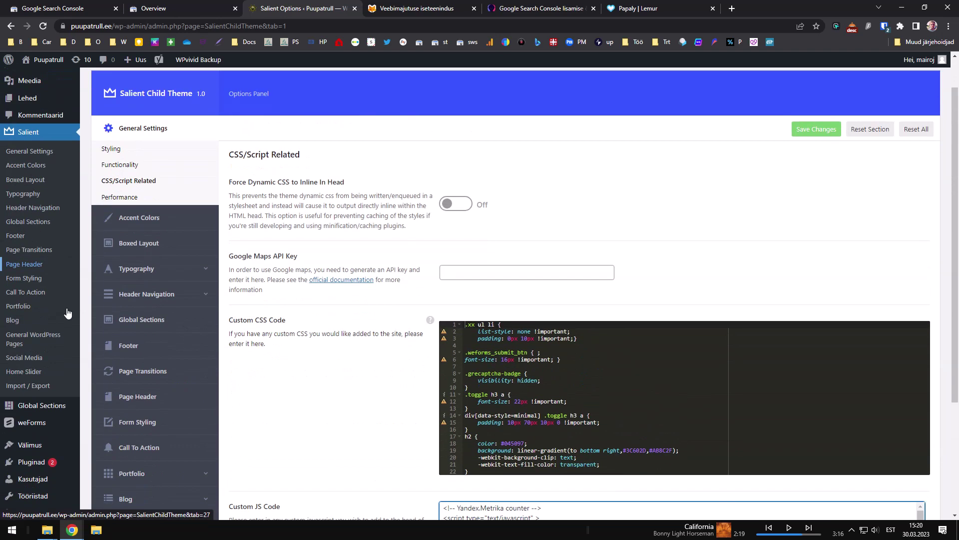
{"action": "scroll", "coordinate": [67, 312], "scroll_direction": "down", "scroll_amount": 1}
{"action": "mouse_move", "coordinate": [40, 403]}
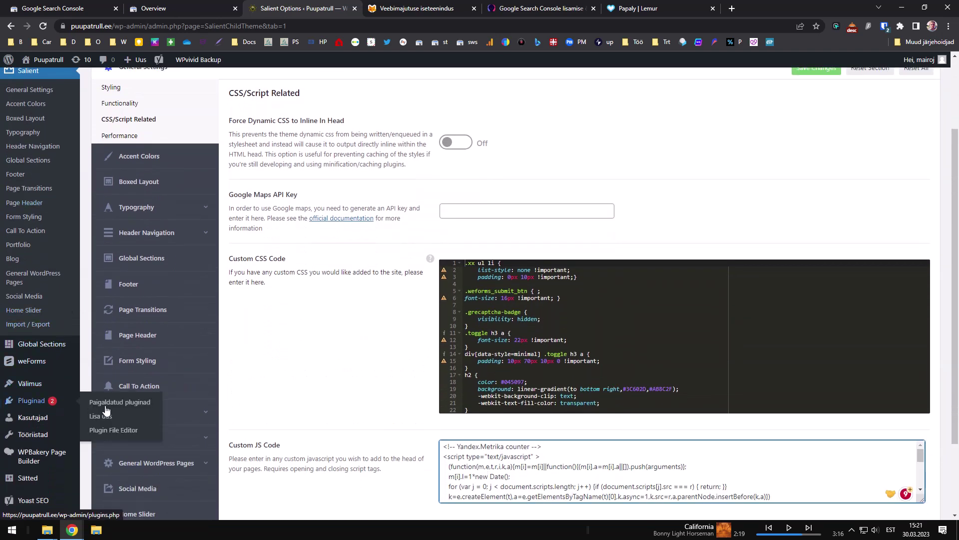
{"action": "left_click", "coordinate": [110, 422]}
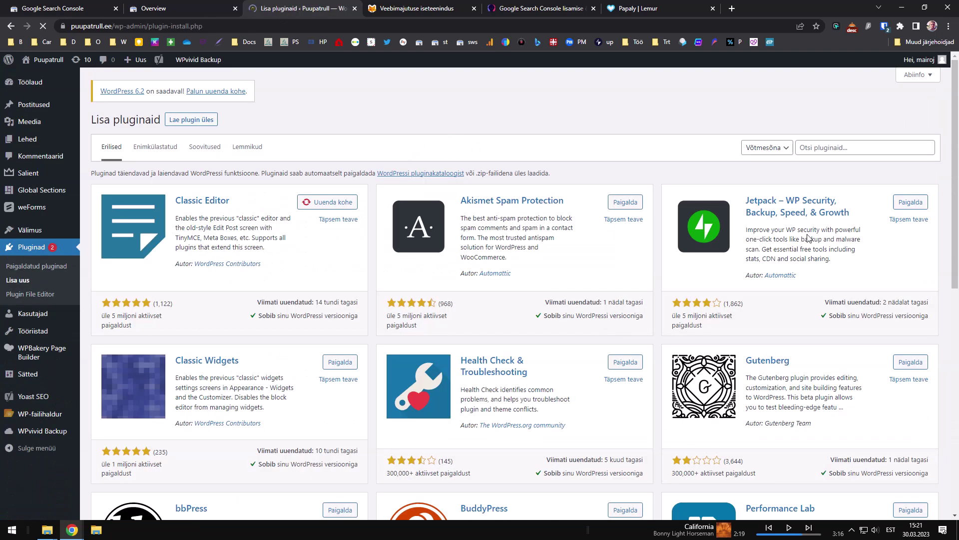
{"action": "left_click", "coordinate": [849, 147]}
{"action": "type", "text": "header code"}
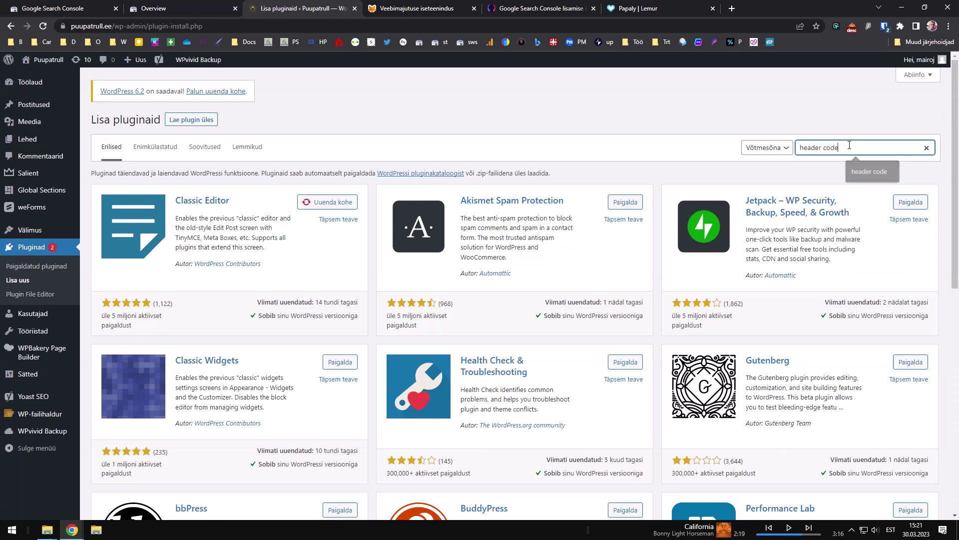
{"action": "key", "text": "Return"}
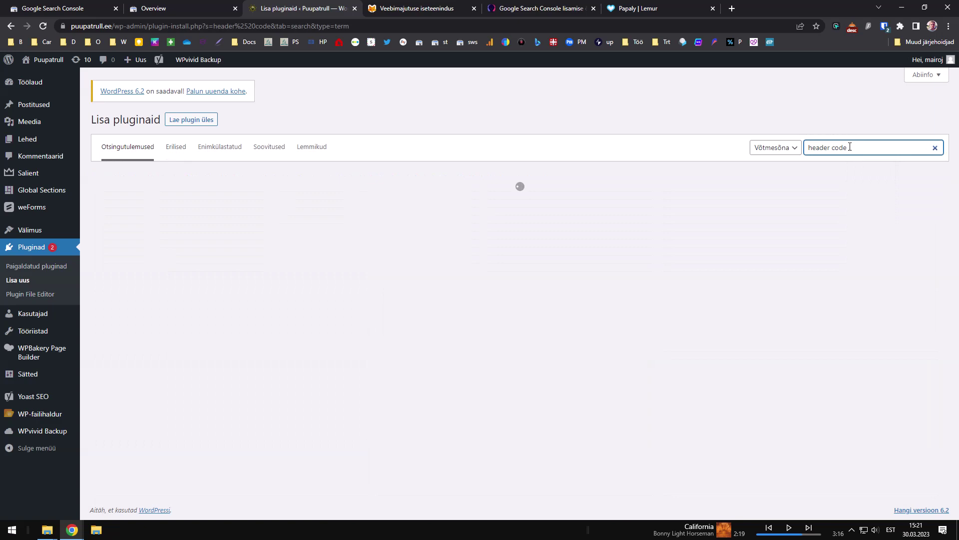
Look through the "header code" search results for plugins that insert code into the site's header.
{"action": "left_click_drag", "start_coordinate": [850, 146], "coordinate": [813, 129]}
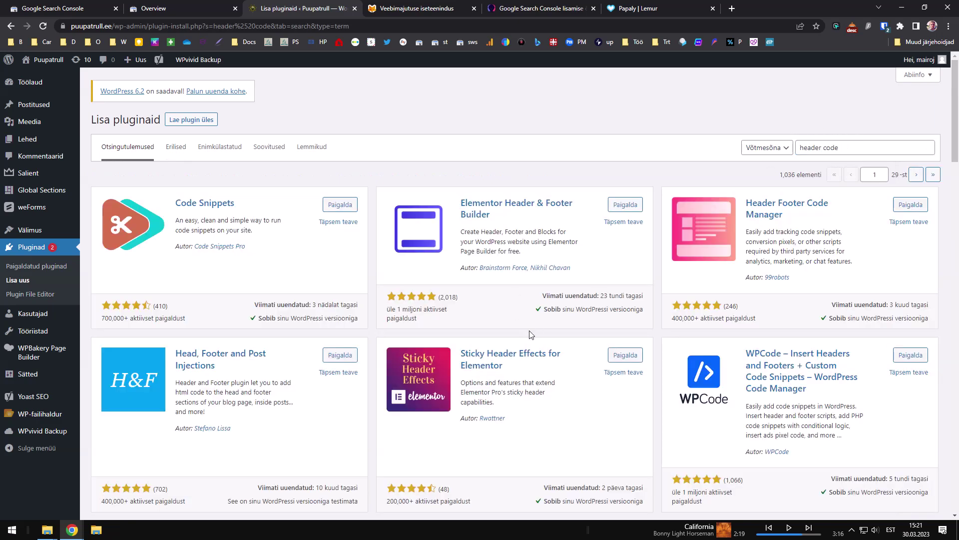
{"action": "scroll", "coordinate": [440, 387], "scroll_direction": "down", "scroll_amount": 3}
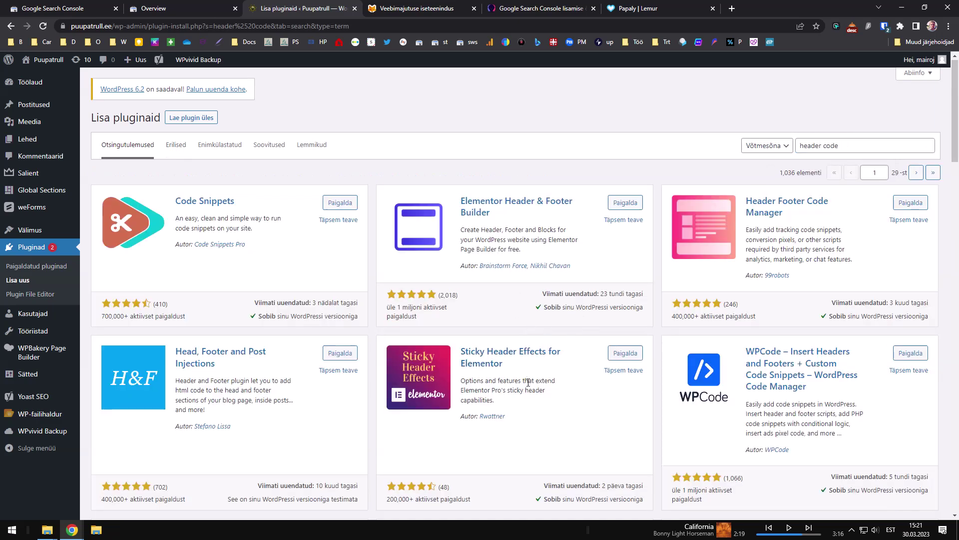
{"action": "scroll", "coordinate": [529, 386], "scroll_direction": "up", "scroll_amount": 3}
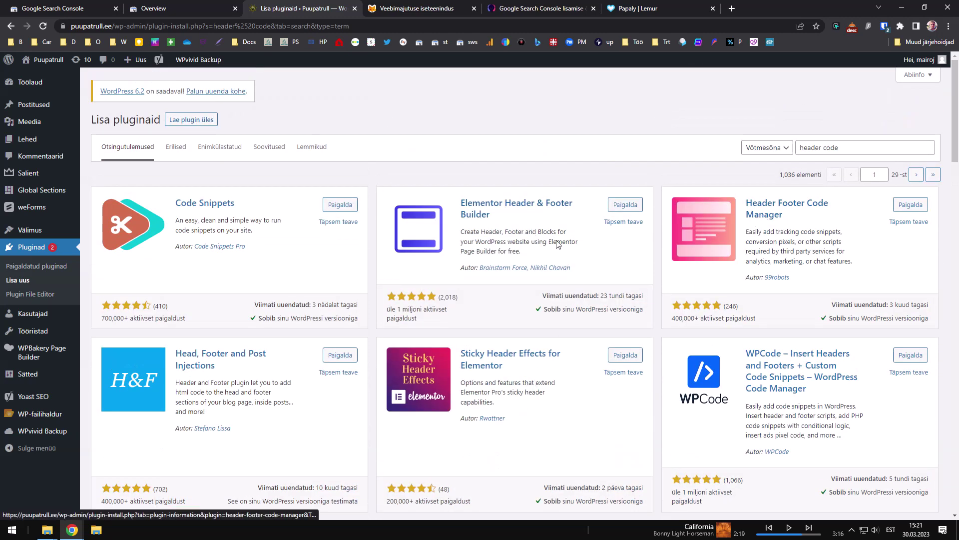
{"action": "scroll", "coordinate": [772, 387], "scroll_direction": "down", "scroll_amount": 3}
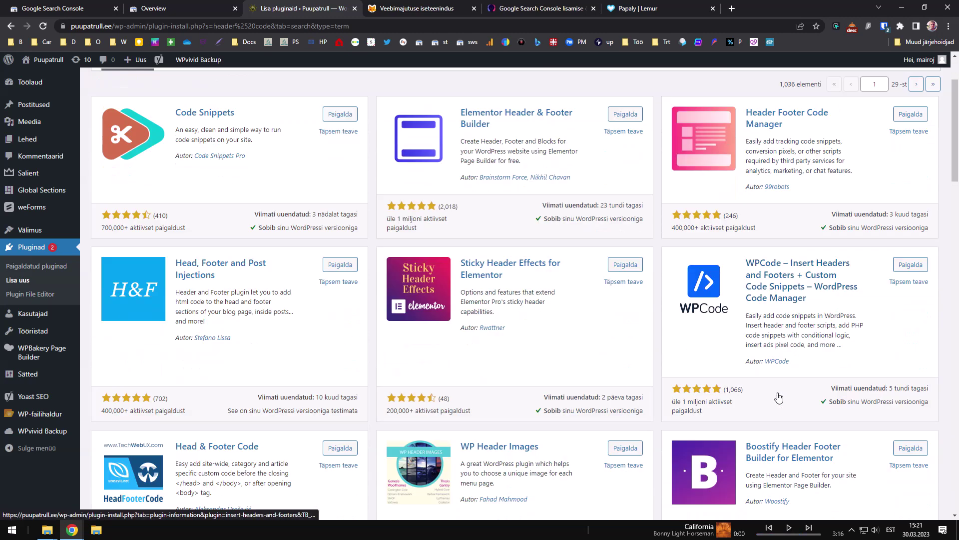
{"action": "scroll", "coordinate": [778, 396], "scroll_direction": "down", "scroll_amount": 5}
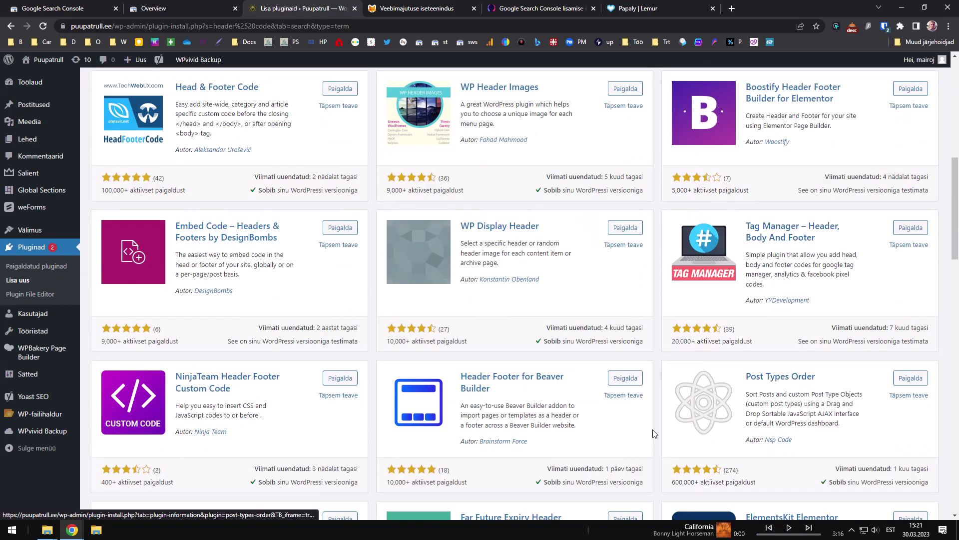
{"action": "scroll", "coordinate": [653, 436], "scroll_direction": "down", "scroll_amount": 3}
{"action": "scroll", "coordinate": [653, 433], "scroll_direction": "down", "scroll_amount": 3}
{"action": "scroll", "coordinate": [664, 400], "scroll_direction": "up", "scroll_amount": 13}
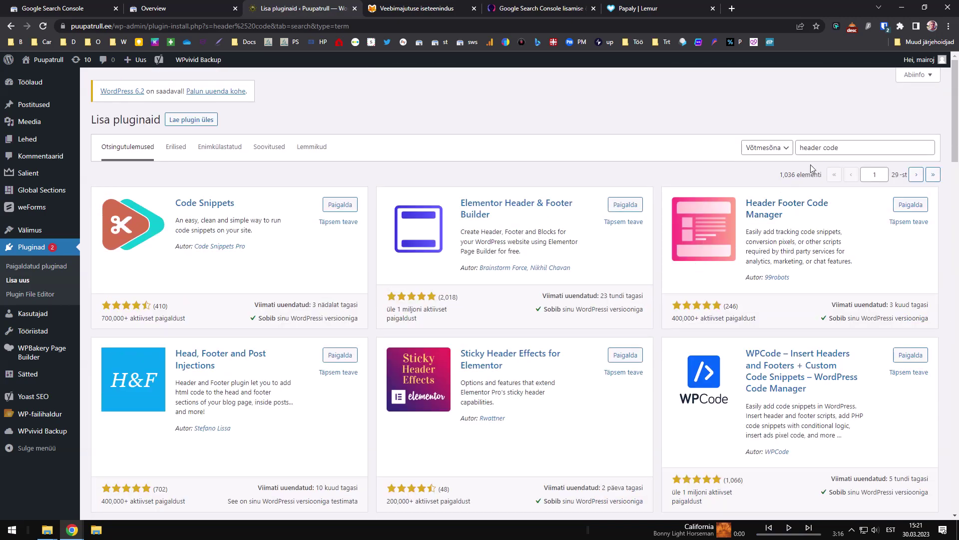
Search the plugin directory for "insert headers" instead.
{"action": "triple_click", "coordinate": [798, 148]}
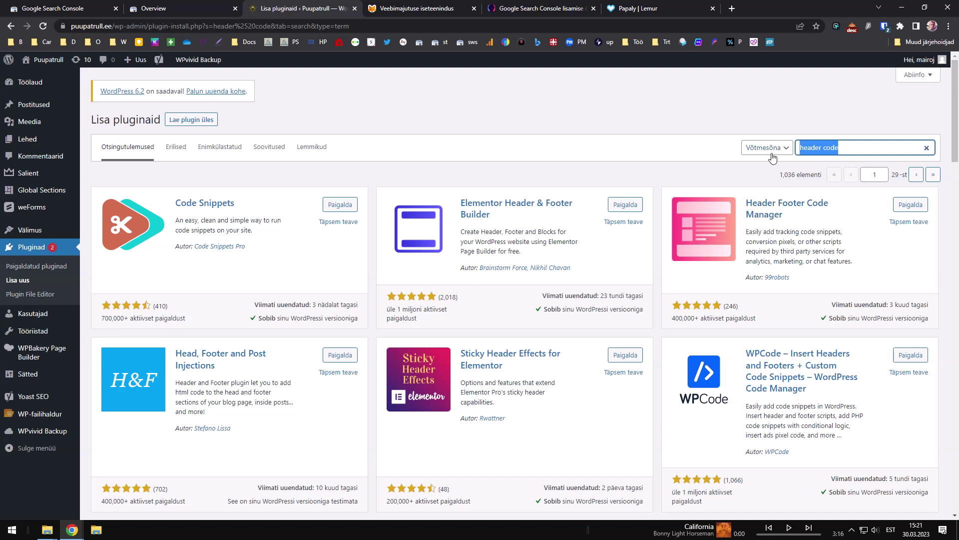
{"action": "type", "text": "insert"}
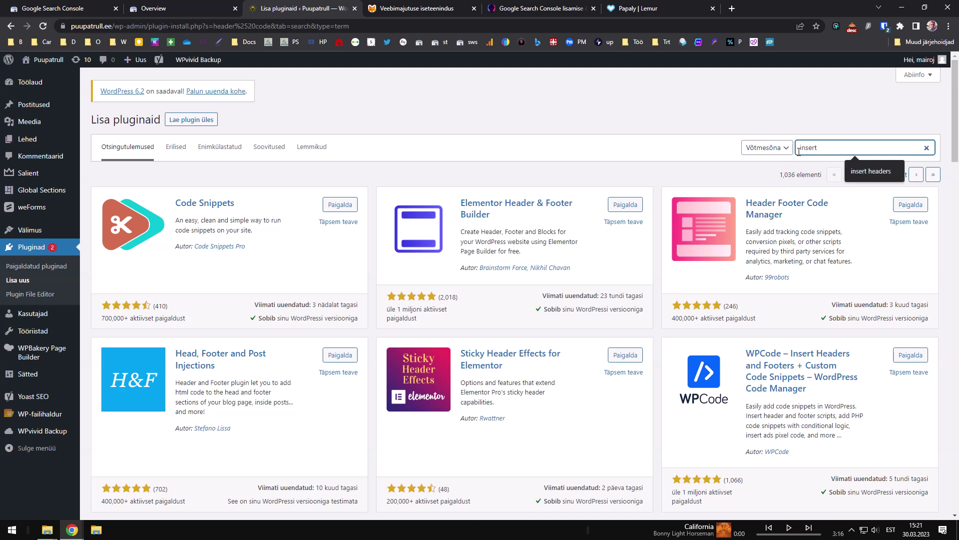
{"action": "key", "text": "Return"}
{"action": "left_click", "coordinate": [847, 151]}
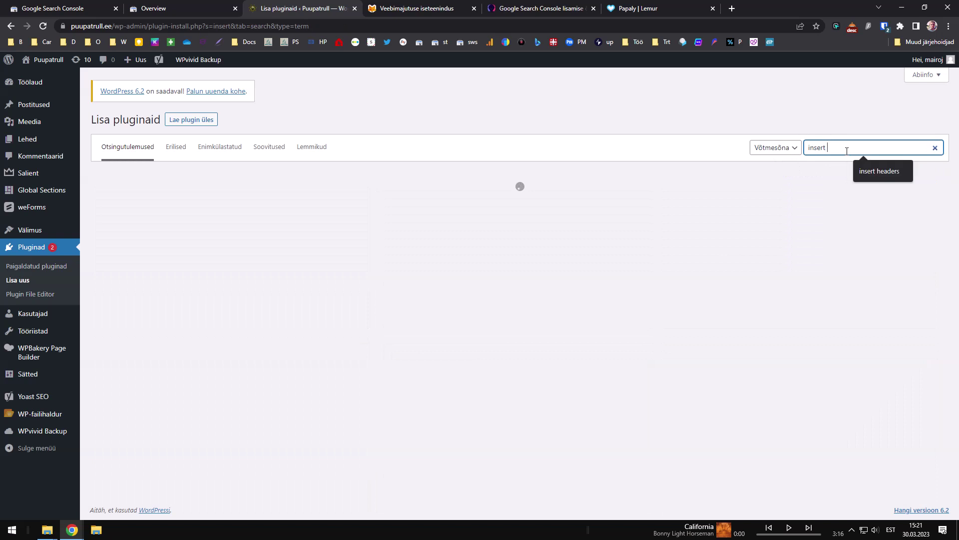
{"action": "type", "text": "headers"}
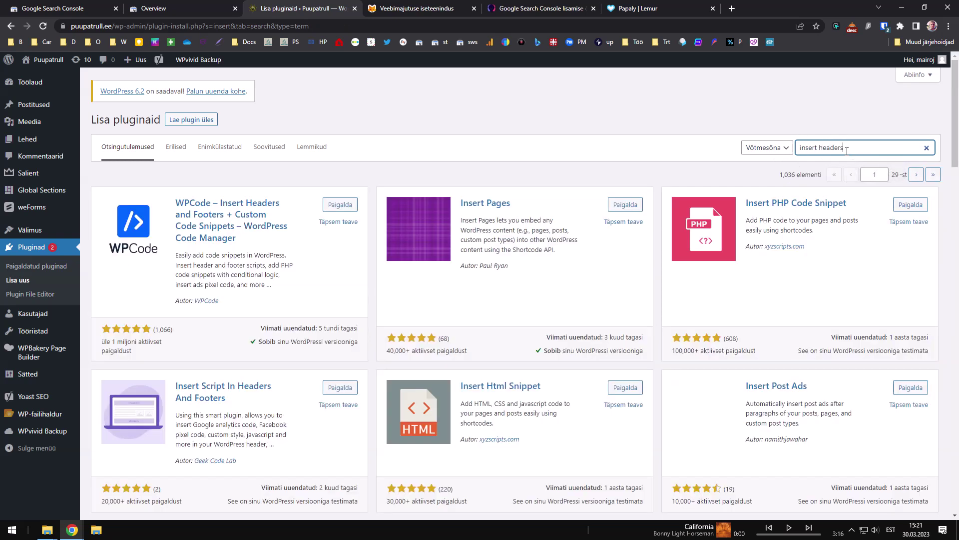
{"action": "left_click", "coordinate": [760, 121]}
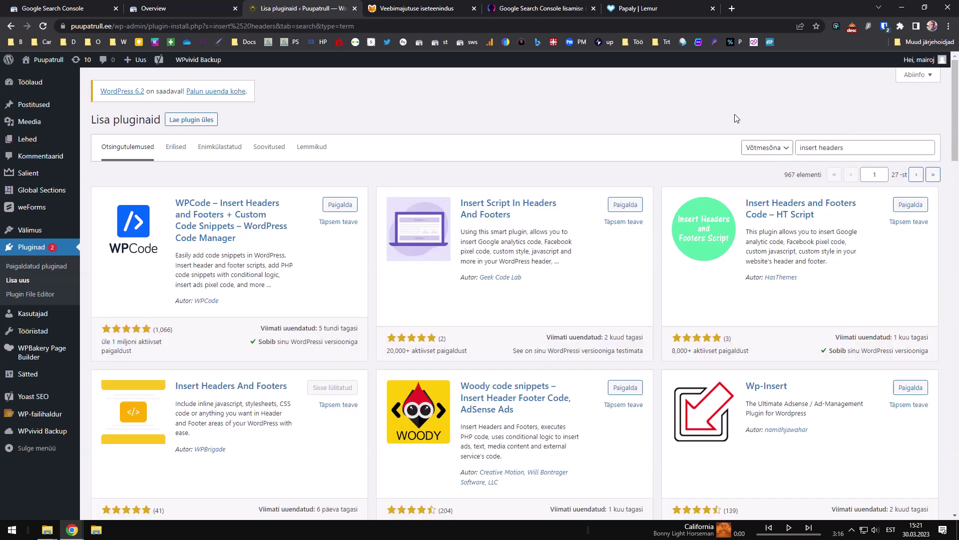
Compare the active installations and status of the Insert Headers And Footers and WPCode plugins.
{"action": "scroll", "coordinate": [350, 279], "scroll_direction": "down", "scroll_amount": 1}
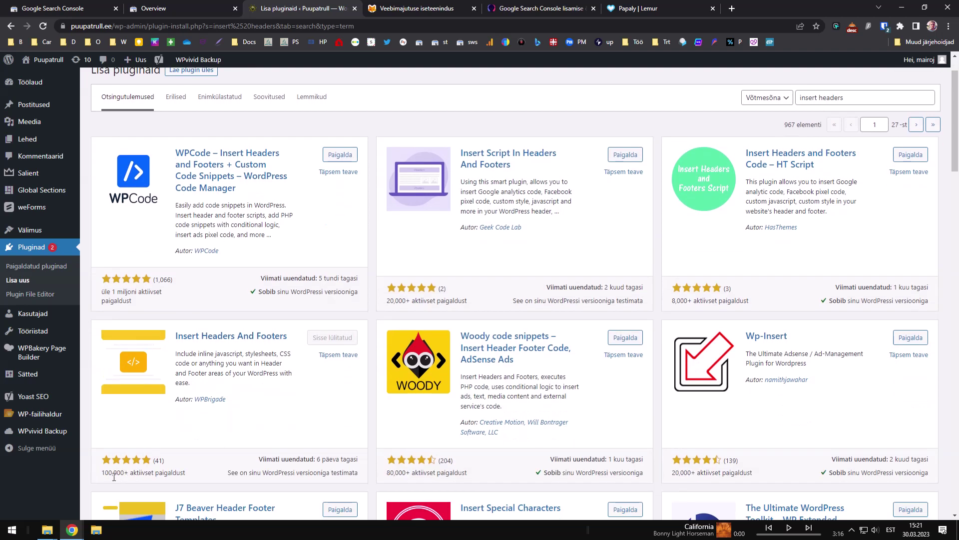
{"action": "left_click_drag", "start_coordinate": [231, 400], "coordinate": [213, 392]}
{"action": "left_click", "coordinate": [215, 392]}
{"action": "left_click_drag", "start_coordinate": [110, 293], "coordinate": [137, 292]}
{"action": "left_click", "coordinate": [174, 289]}
{"action": "scroll", "coordinate": [223, 188], "scroll_direction": "up", "scroll_amount": 1}
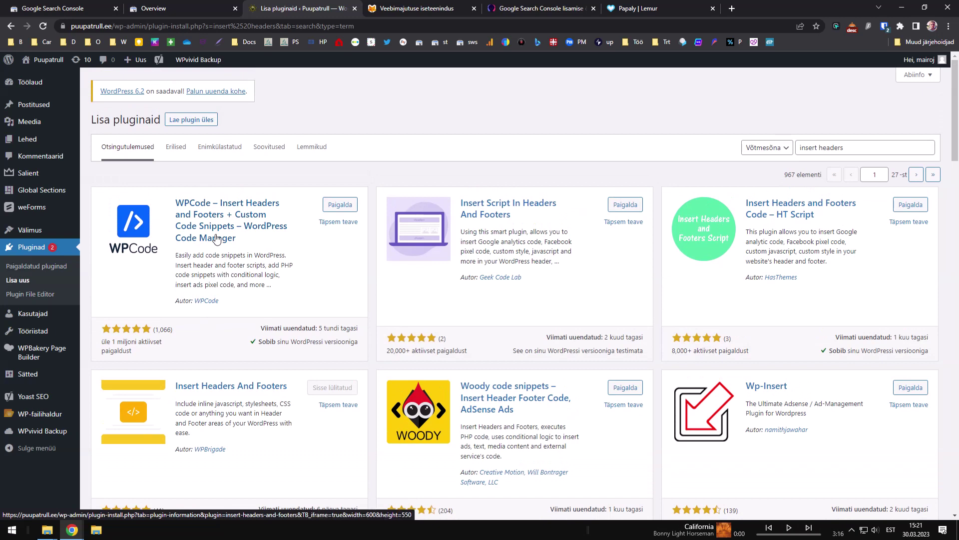
{"action": "scroll", "coordinate": [220, 235], "scroll_direction": "down", "scroll_amount": 2}
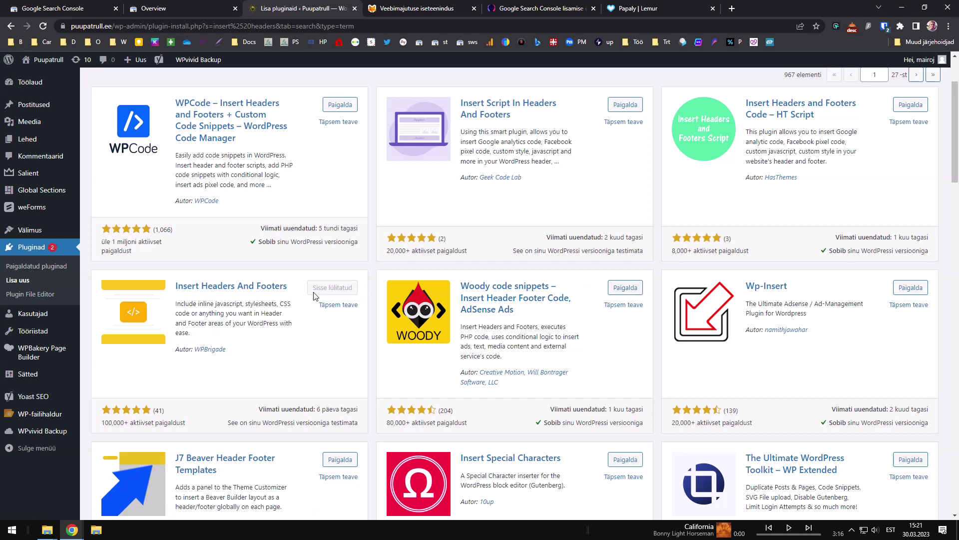
Open the WP Headers and Footers settings and paste the copied site verification code into the header scripts.
{"action": "mouse_move", "coordinate": [50, 374]}
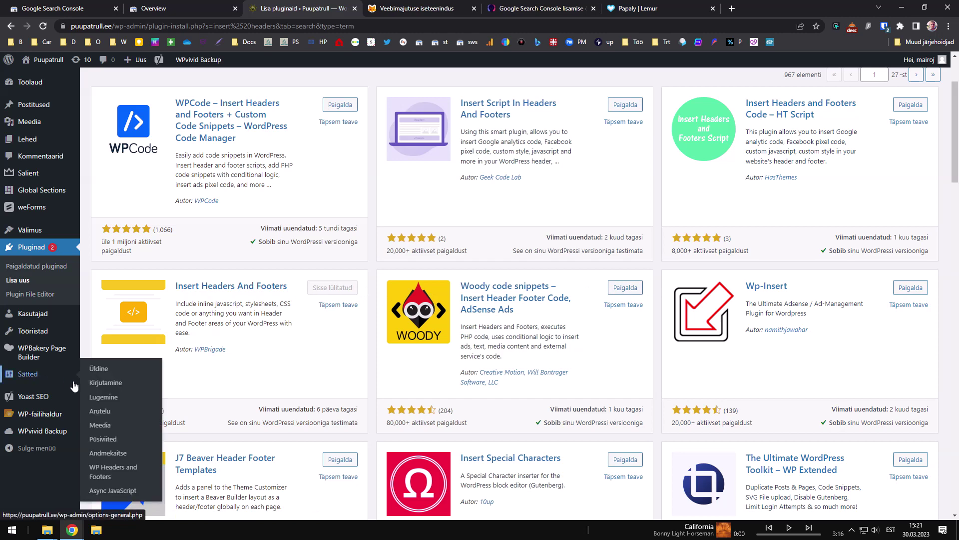
{"action": "left_click", "coordinate": [118, 473]}
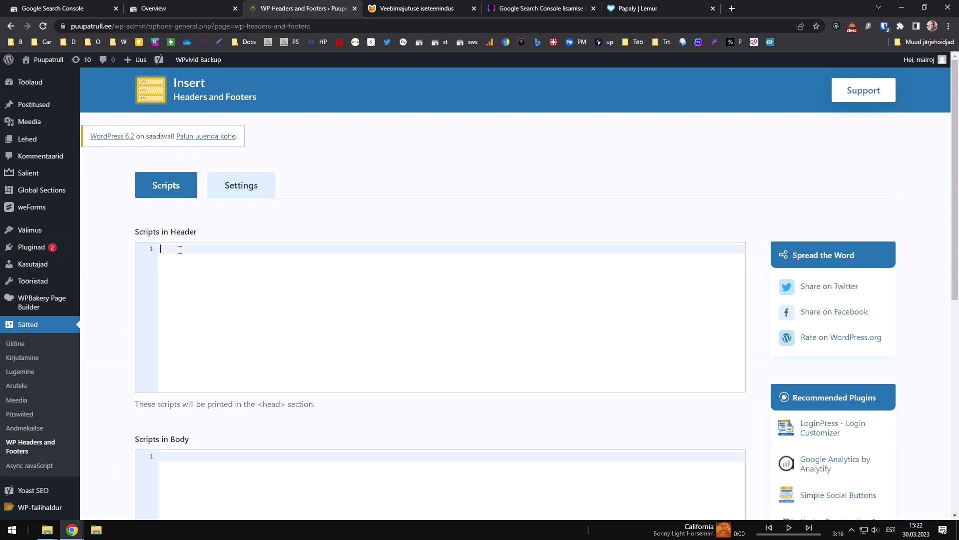
{"action": "key", "text": "ctrl+v"}
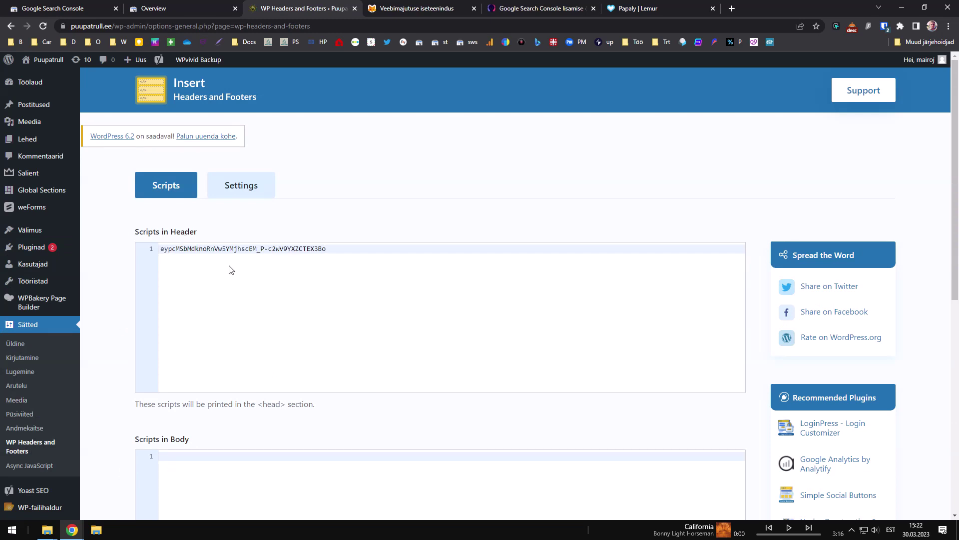
{"action": "left_click_drag", "start_coordinate": [181, 255], "coordinate": [315, 248]}
{"action": "left_click", "coordinate": [311, 249]}
Replace the header script with the full google-site-verification meta tag copied from Search Console's HTML tag method.
{"action": "left_click", "coordinate": [154, 6]}
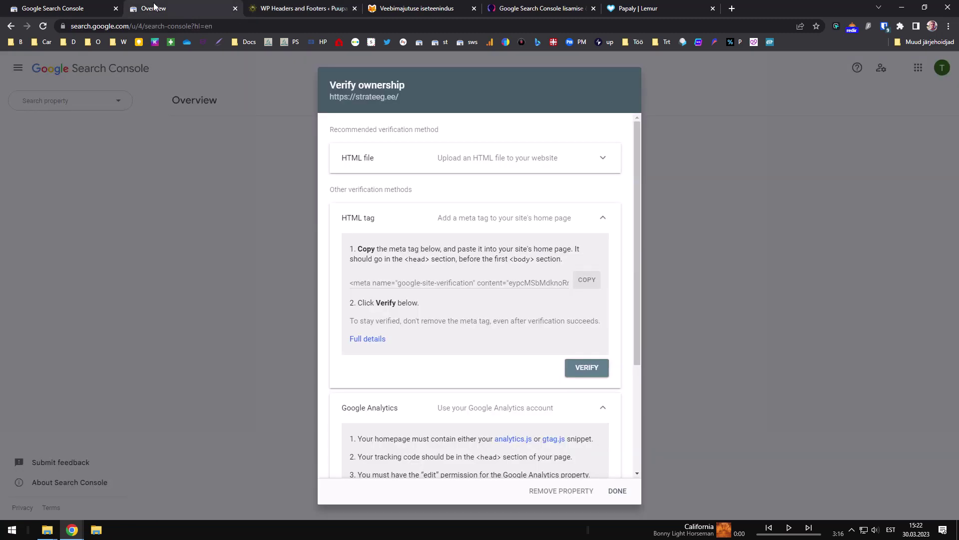
{"action": "left_click", "coordinate": [577, 283]}
{"action": "left_click", "coordinate": [285, 6]}
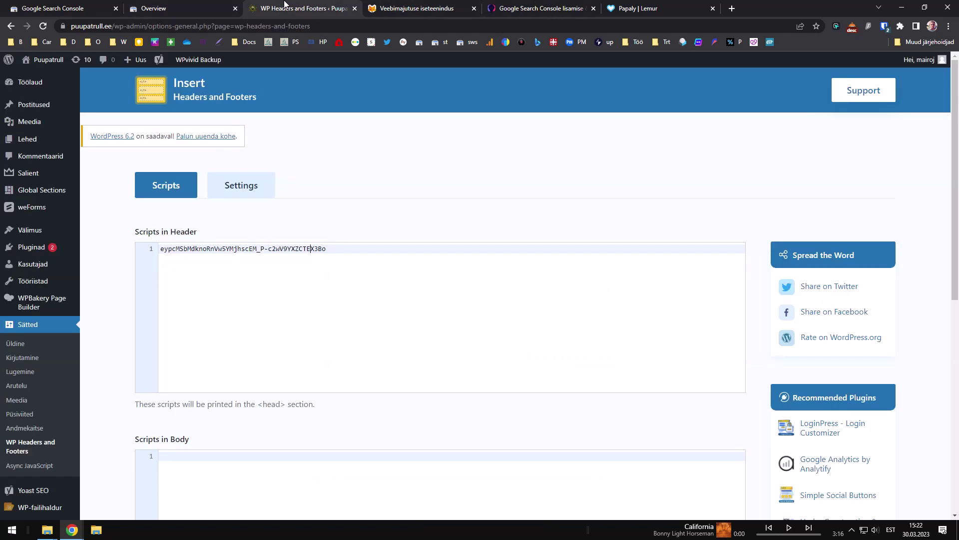
{"action": "key", "text": "ctrl+a"}
{"action": "key", "text": "ctrl+v"}
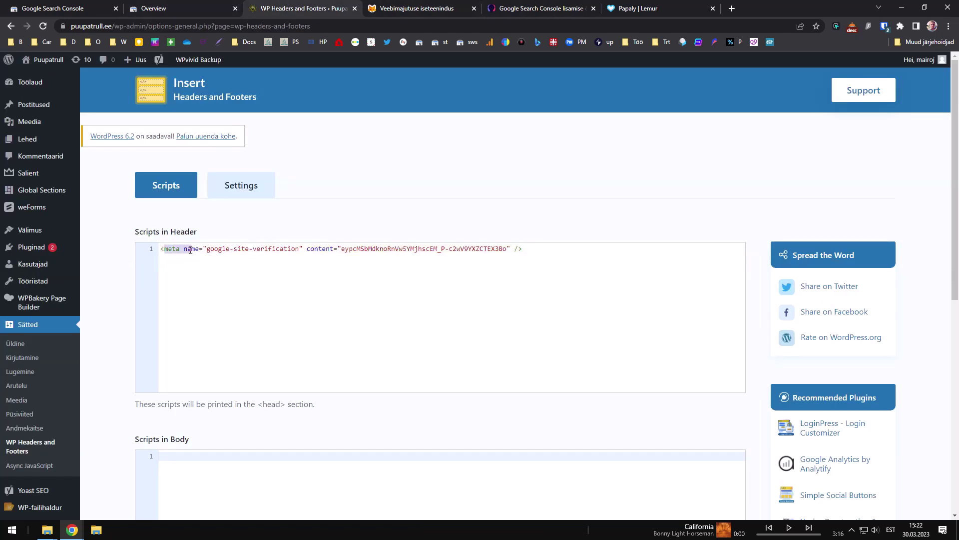
{"action": "triple_click", "coordinate": [190, 249]}
{"action": "left_click", "coordinate": [423, 313]}
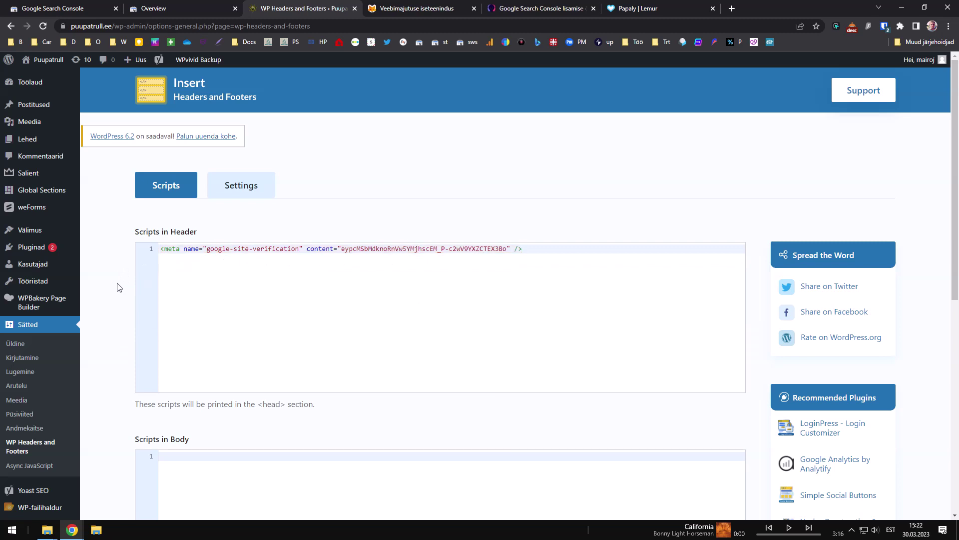
{"action": "scroll", "coordinate": [119, 287], "scroll_direction": "down", "scroll_amount": 8}
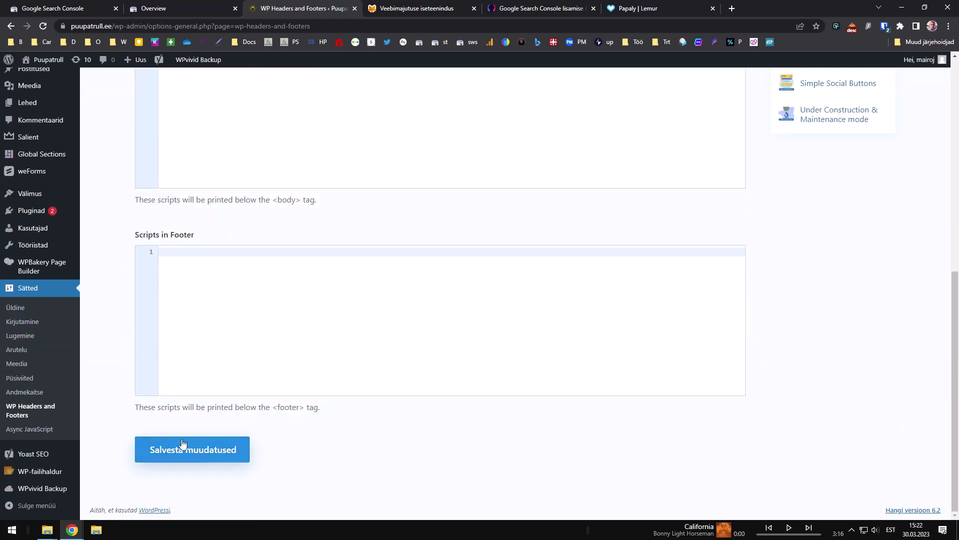
{"action": "scroll", "coordinate": [120, 388], "scroll_direction": "up", "scroll_amount": 10}
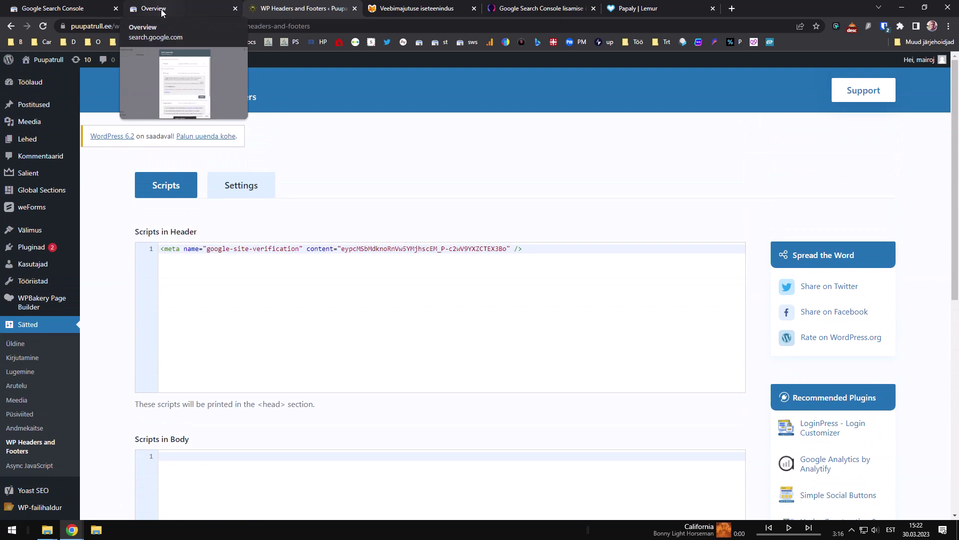
{"action": "left_click", "coordinate": [161, 9]}
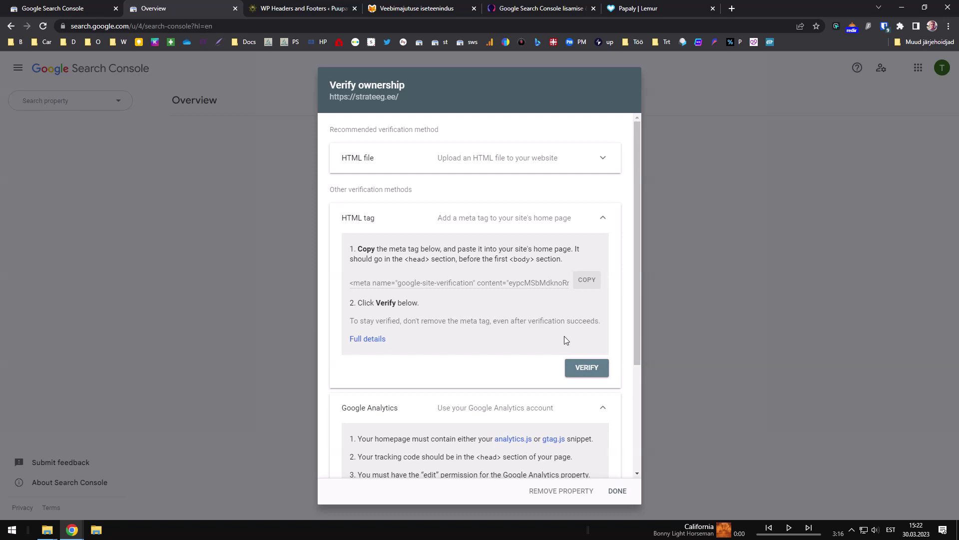
{"action": "left_click", "coordinate": [593, 374]}
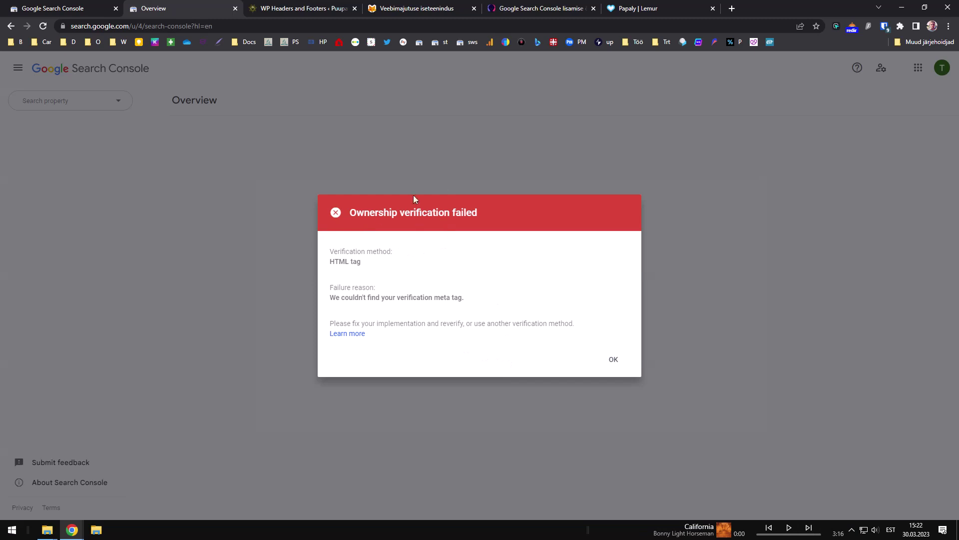
{"action": "left_click", "coordinate": [615, 362]}
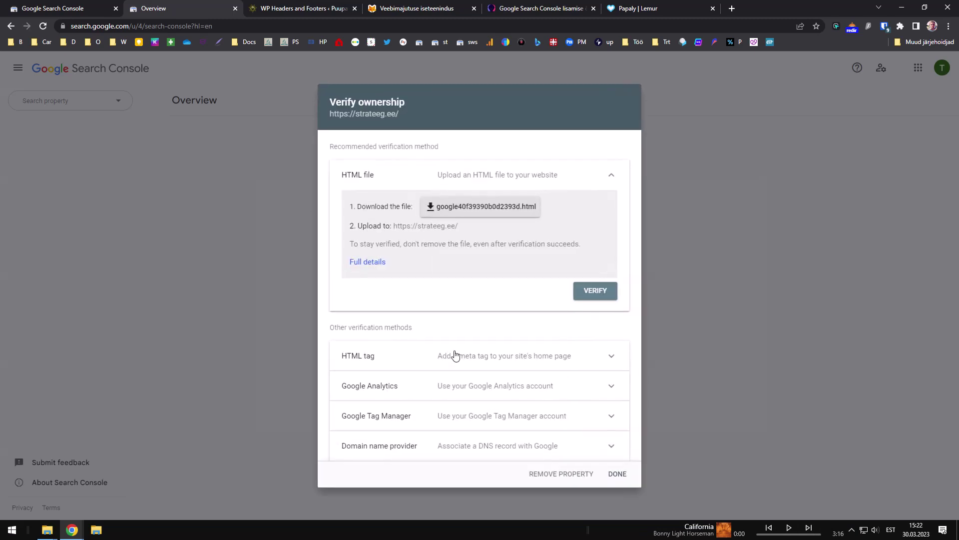
Switch to the strateeg.ee Search Console tutorial and examine the "3. Mis edasi?" section with its annotated Performance report.
{"action": "left_click", "coordinate": [545, 8]}
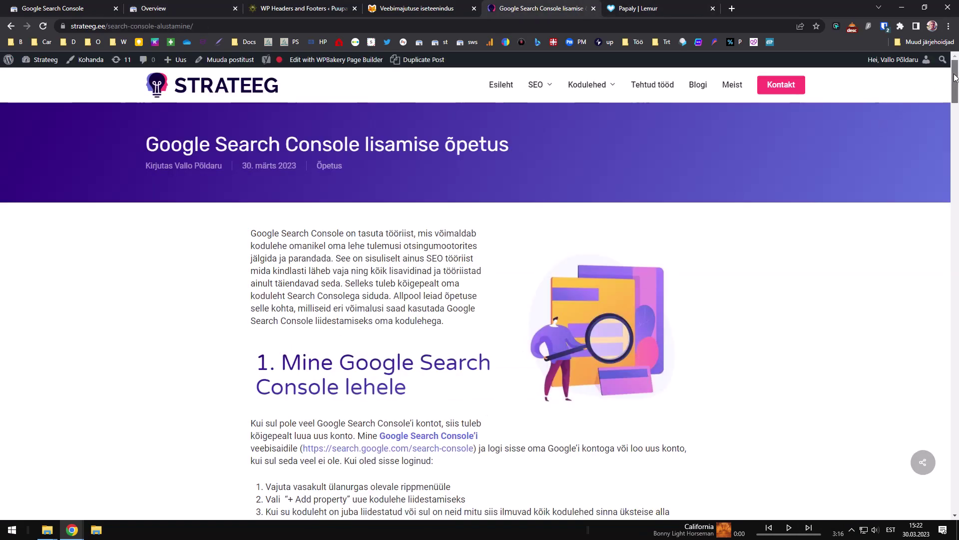
{"action": "left_click_drag", "start_coordinate": [955, 85], "coordinate": [896, 442]}
{"action": "scroll", "coordinate": [428, 305], "scroll_direction": "up", "scroll_amount": 5}
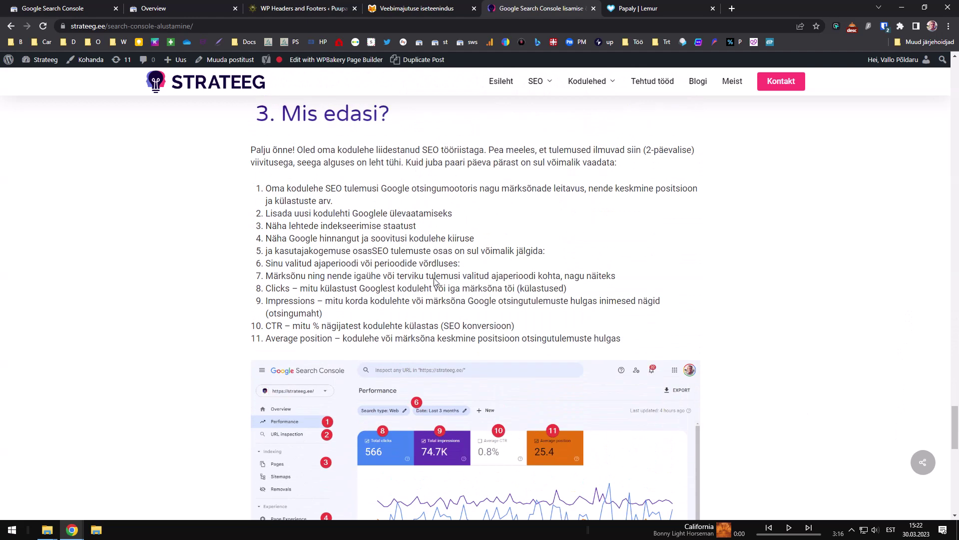
{"action": "scroll", "coordinate": [433, 281], "scroll_direction": "down", "scroll_amount": 4}
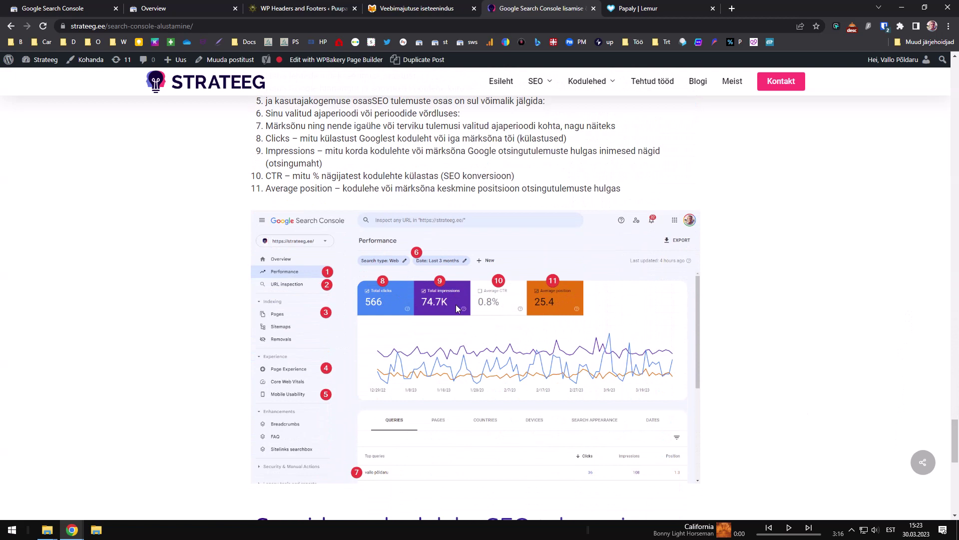
{"action": "scroll", "coordinate": [456, 308], "scroll_direction": "down", "scroll_amount": 1}
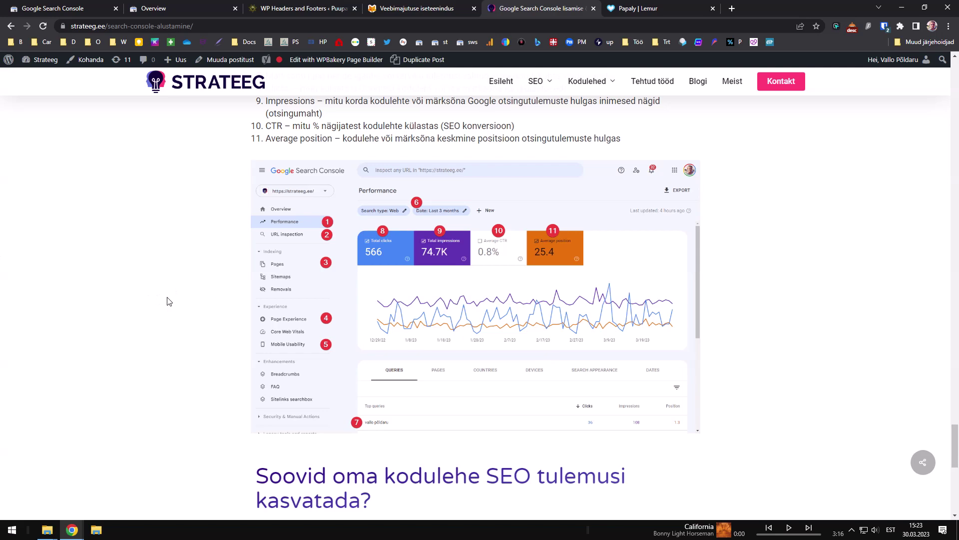
Review the tutorial's verification methods, HTML tag instructions and plugin screenshots, then its opening section on adding a property.
{"action": "scroll", "coordinate": [130, 300], "scroll_direction": "up", "scroll_amount": 10}
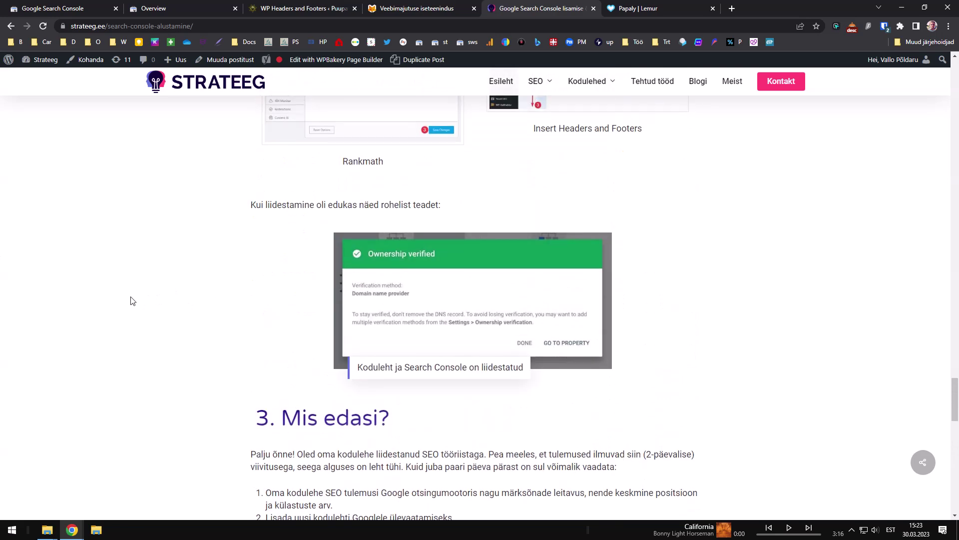
{"action": "scroll", "coordinate": [130, 300], "scroll_direction": "up", "scroll_amount": 11}
{"action": "scroll", "coordinate": [130, 300], "scroll_direction": "down", "scroll_amount": 5}
{"action": "scroll", "coordinate": [130, 300], "scroll_direction": "up", "scroll_amount": 3}
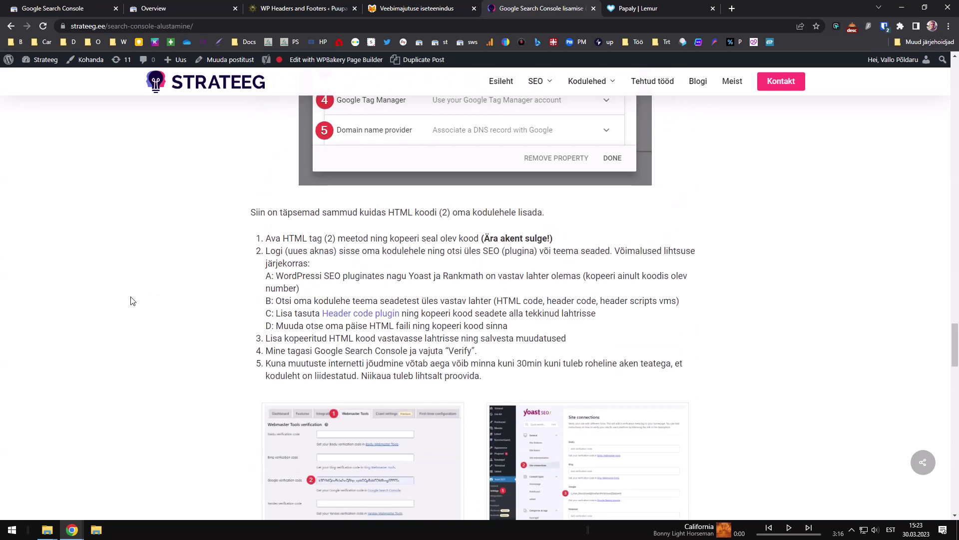
{"action": "scroll", "coordinate": [130, 300], "scroll_direction": "down", "scroll_amount": 8}
{"action": "scroll", "coordinate": [130, 300], "scroll_direction": "up", "scroll_amount": 12}
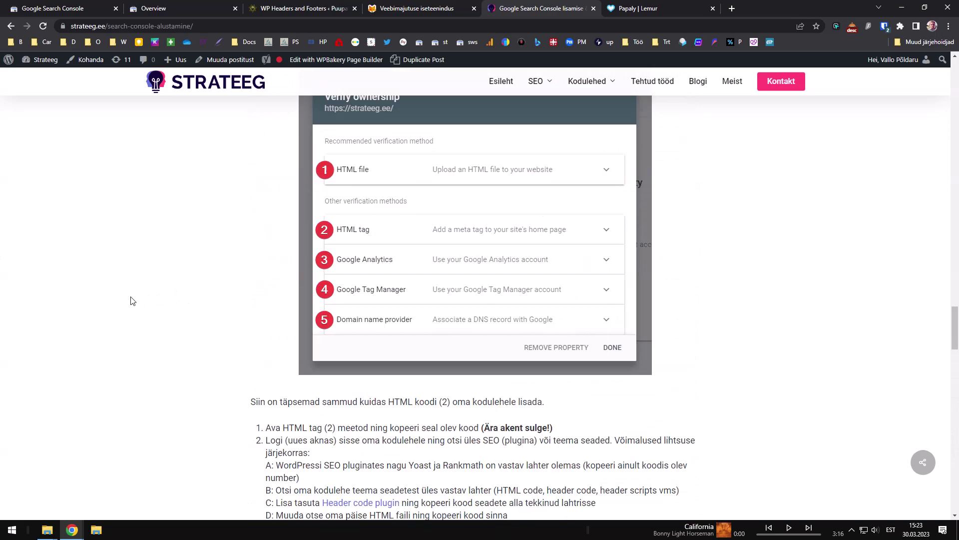
{"action": "scroll", "coordinate": [130, 300], "scroll_direction": "down", "scroll_amount": 12}
{"action": "scroll", "coordinate": [133, 301], "scroll_direction": "up", "scroll_amount": 20}
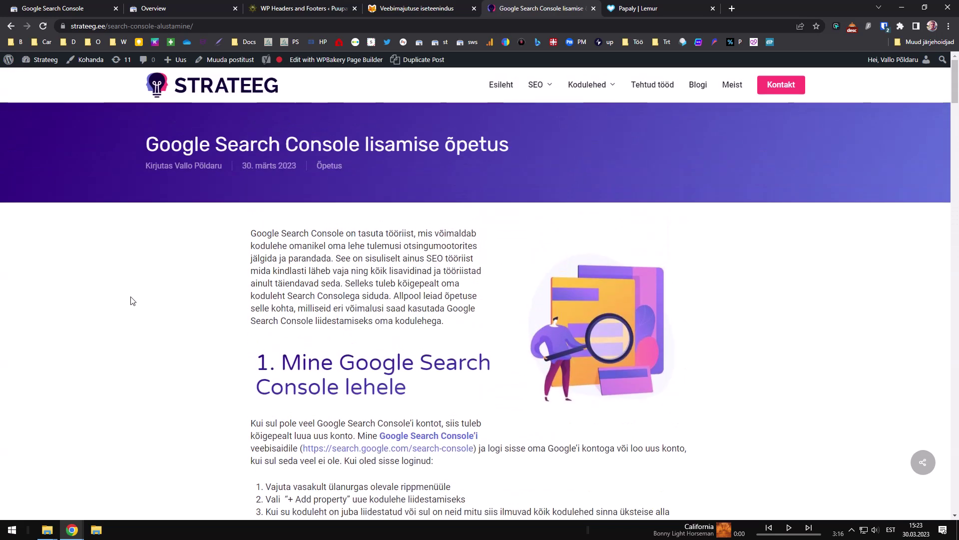
{"action": "scroll", "coordinate": [132, 301], "scroll_direction": "down", "scroll_amount": 4}
{"action": "scroll", "coordinate": [132, 300], "scroll_direction": "up", "scroll_amount": 4}
{"action": "scroll", "coordinate": [133, 300], "scroll_direction": "down", "scroll_amount": 9}
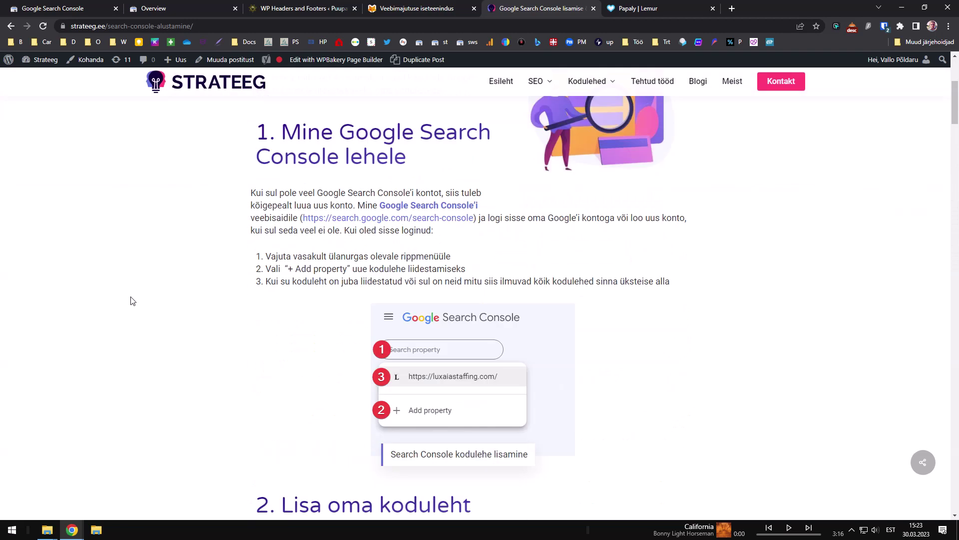
{"action": "scroll", "coordinate": [132, 300], "scroll_direction": "up", "scroll_amount": 9}
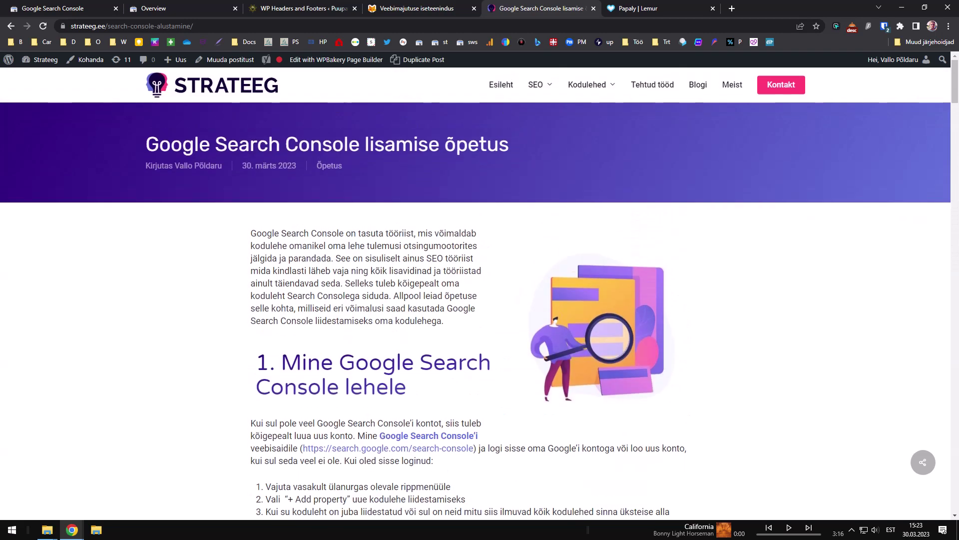